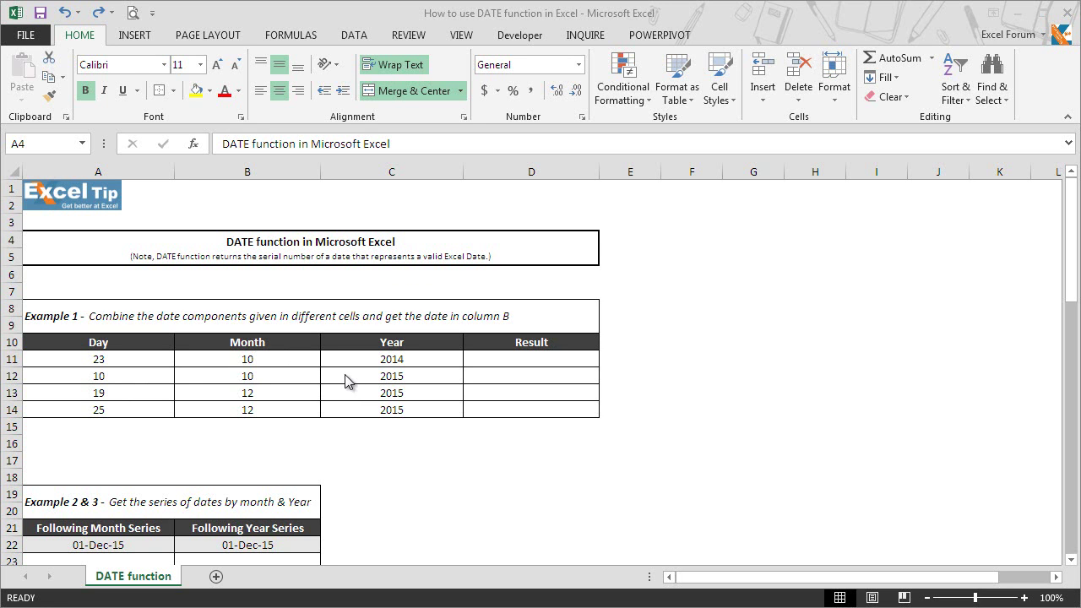
# Step: Enter the formula =DATE(C11,B11,A11) in D11 to combine the first row's year, month and day
pyautogui.click(527, 362)
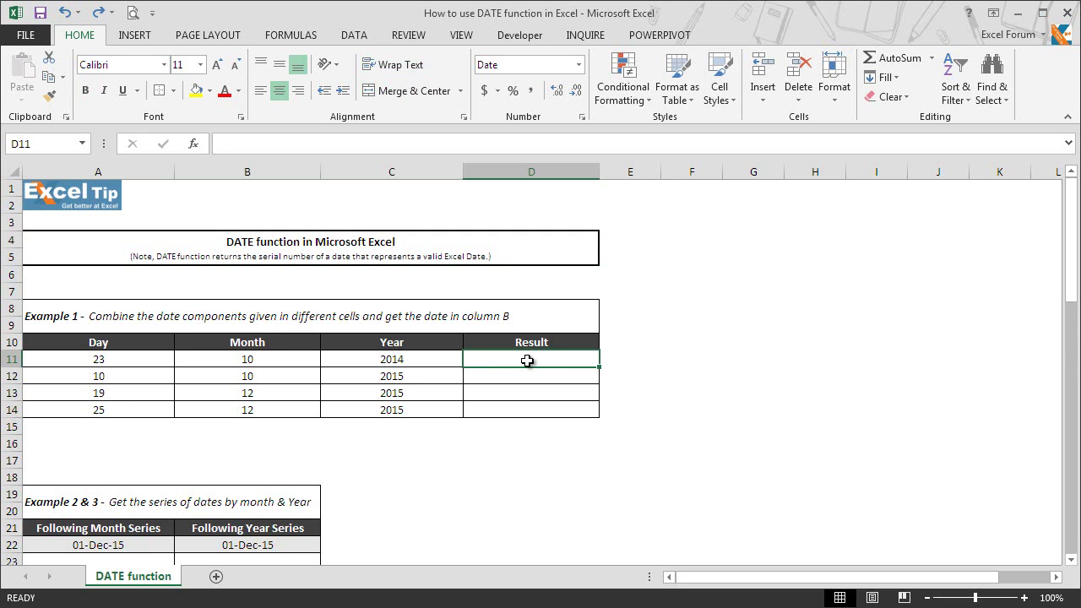
pyautogui.write('=date')
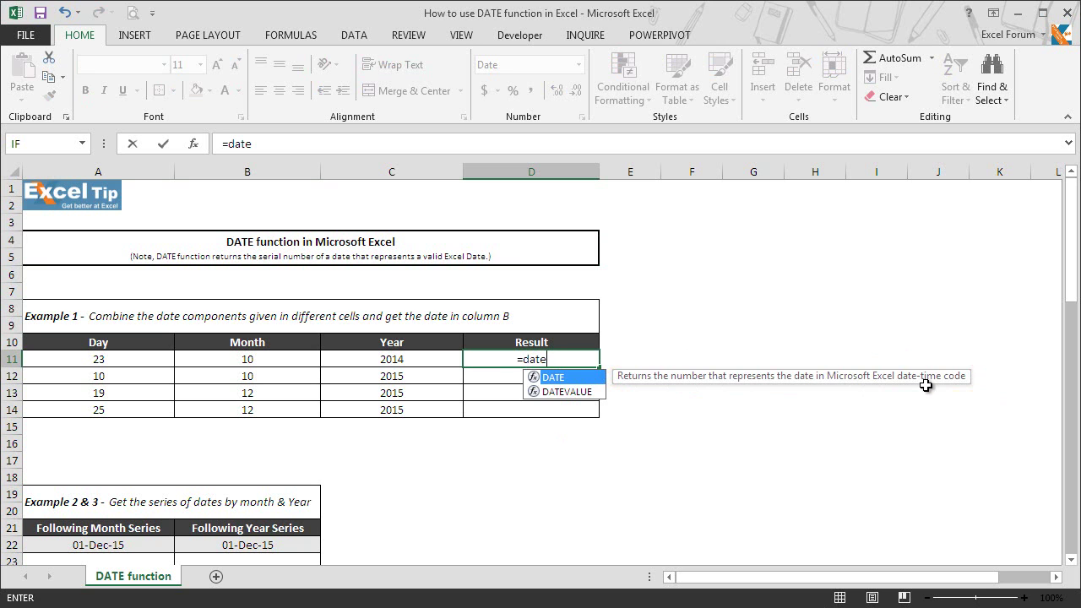
pyautogui.press('Tab')
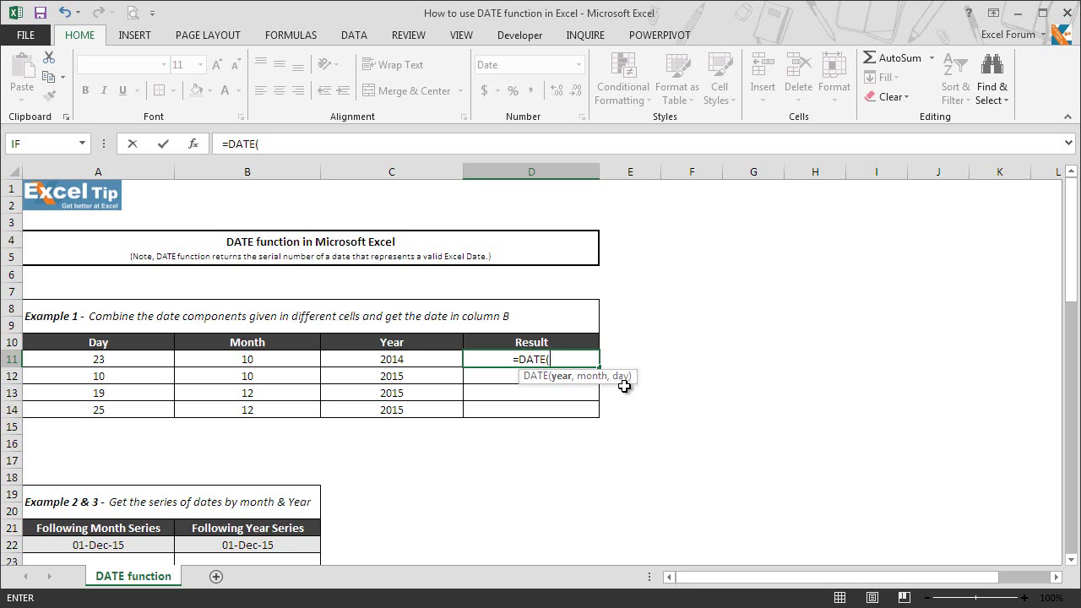
pyautogui.click(420, 355)
pyautogui.write(',')
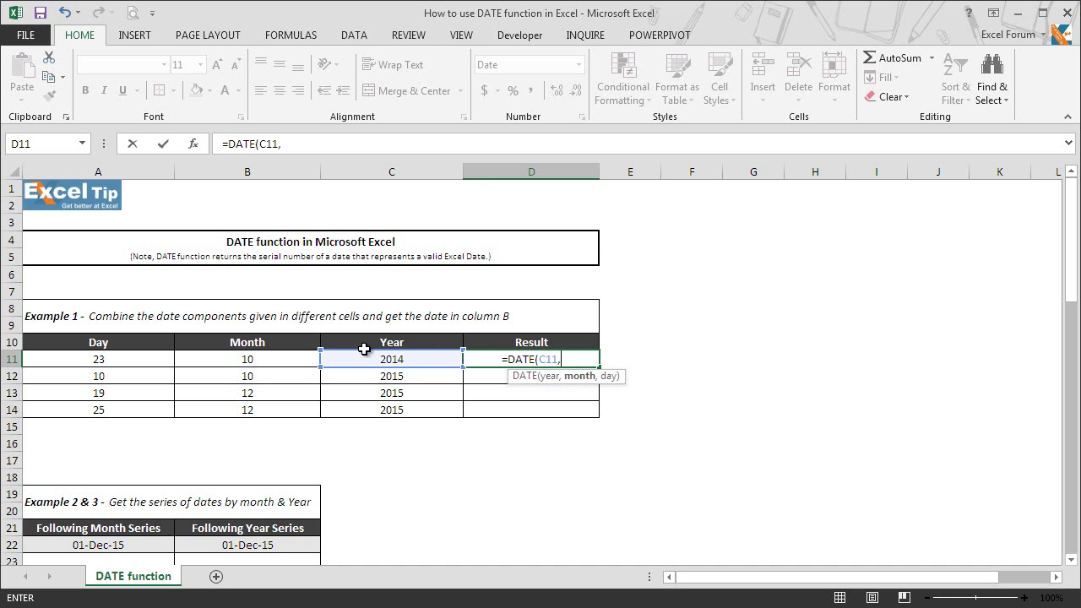
pyautogui.click(305, 360)
pyautogui.write(',')
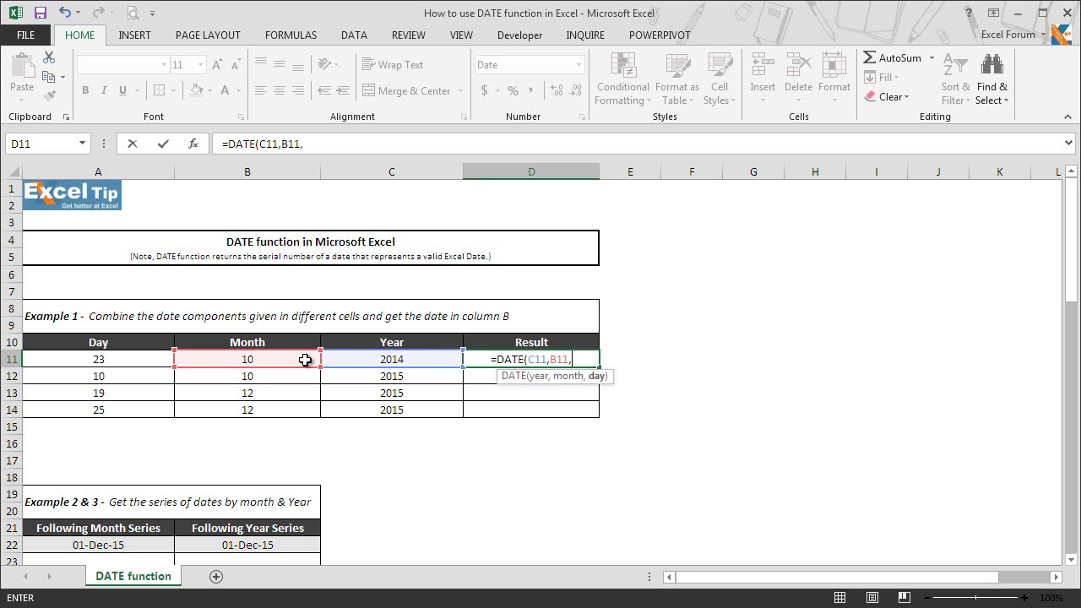
pyautogui.click(149, 359)
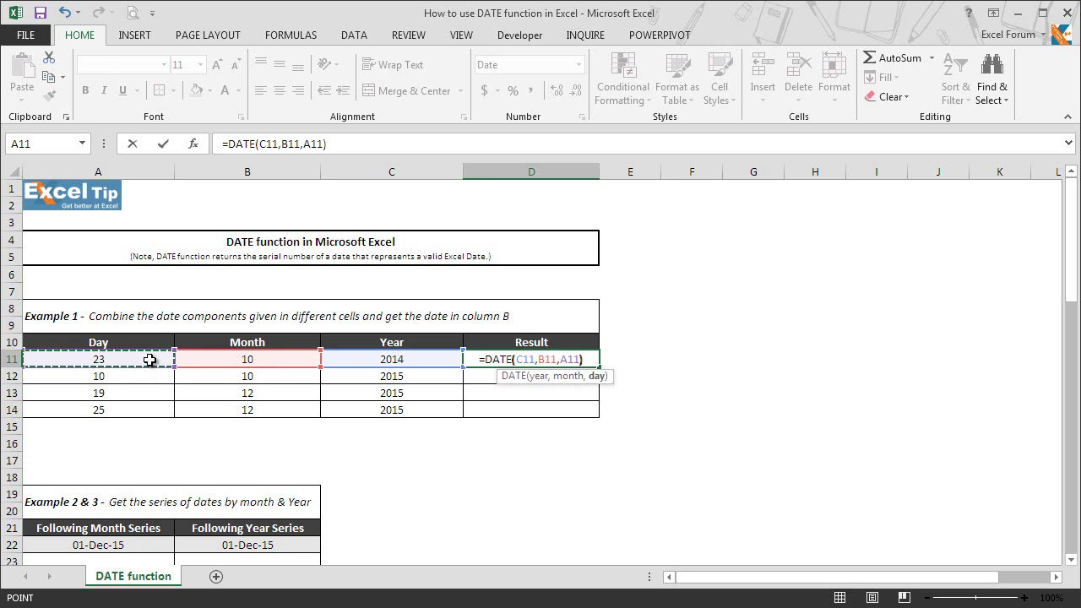
pyautogui.press('Return')
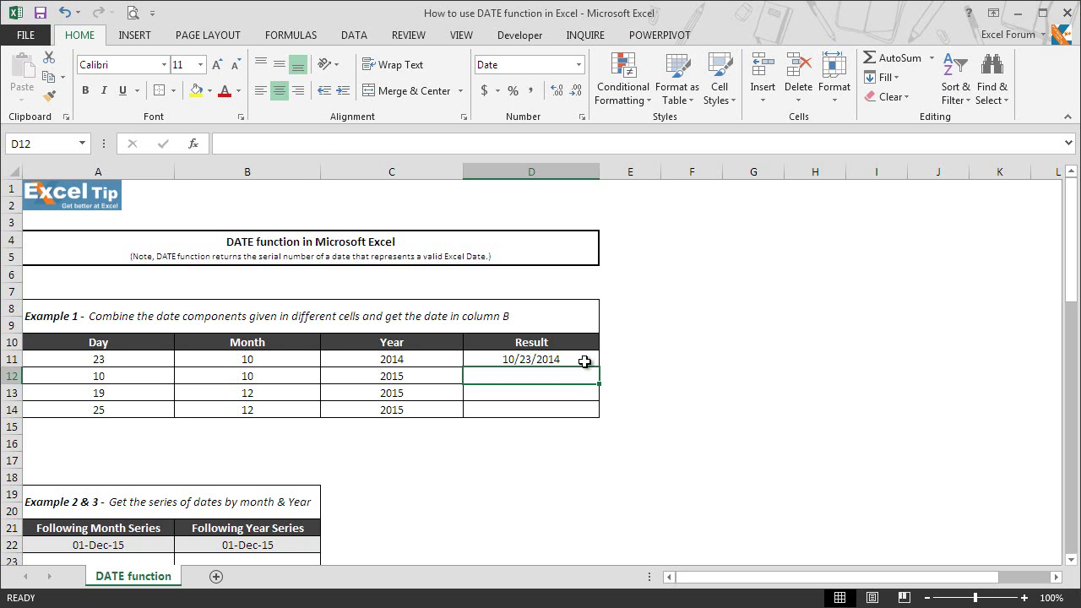
# Step: Fill the DATE formula from D11 down through D14 in the Result column
pyautogui.click(586, 359)
pyautogui.moveTo(601, 369); pyautogui.dragTo(599, 415)
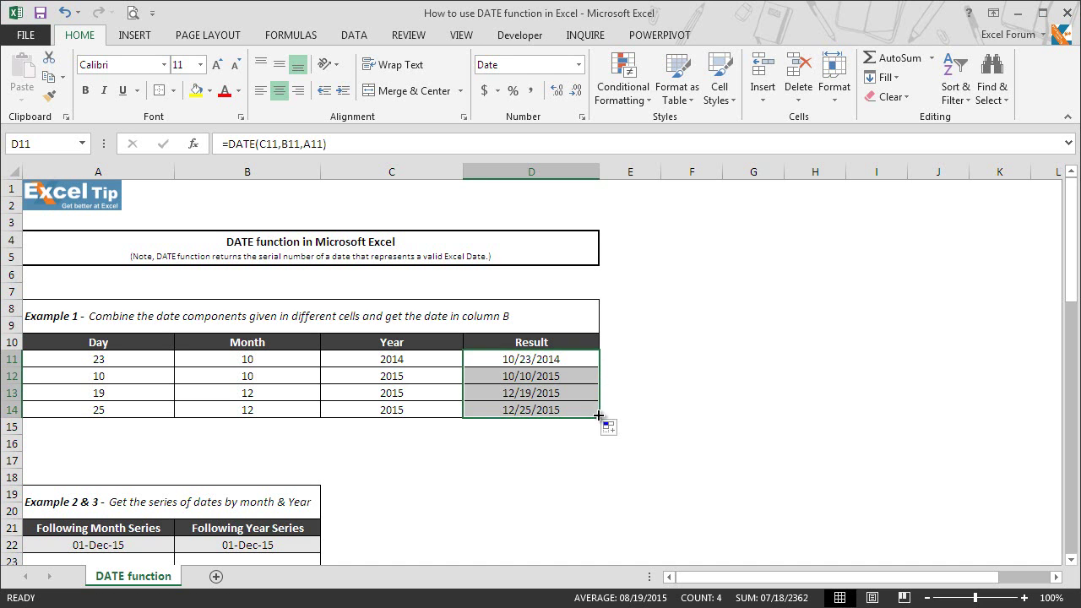
pyautogui.click(582, 380)
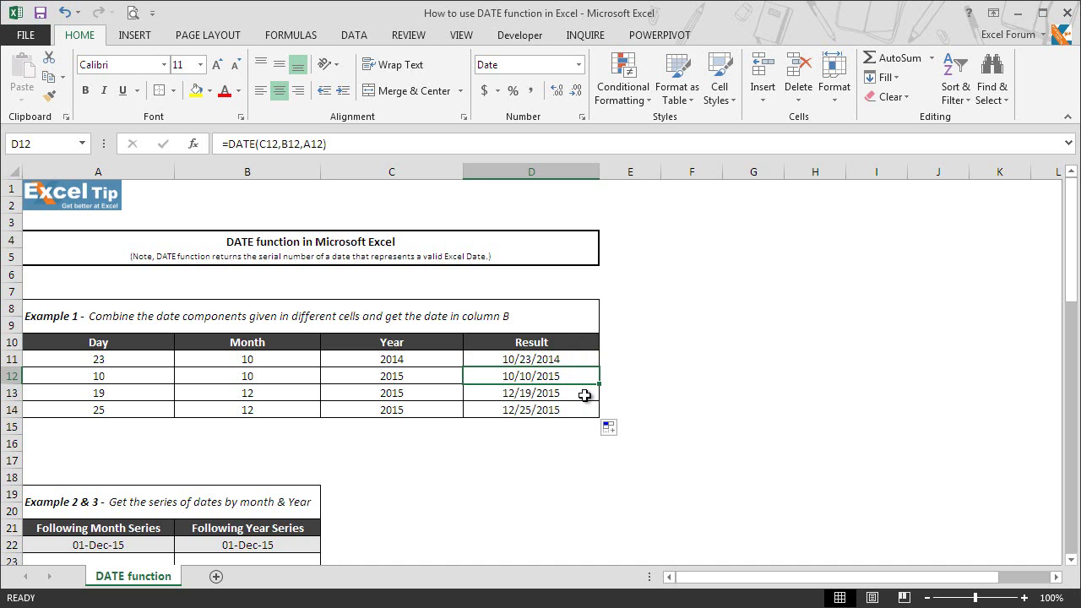
# Step: Enter =DATE(YEAR(A22),MONTH(A22)+1,DAY(A22)) in A23, the first empty cell of the Following Month Series
pyautogui.click(1070, 559)
pyautogui.click(1071, 559)
pyautogui.click(1070, 559)
pyautogui.click(1071, 559)
pyautogui.click(1071, 559)
pyautogui.click(1071, 559)
pyautogui.click(1071, 559)
pyautogui.click(1071, 559)
pyautogui.click(1071, 559)
pyautogui.click(1071, 559)
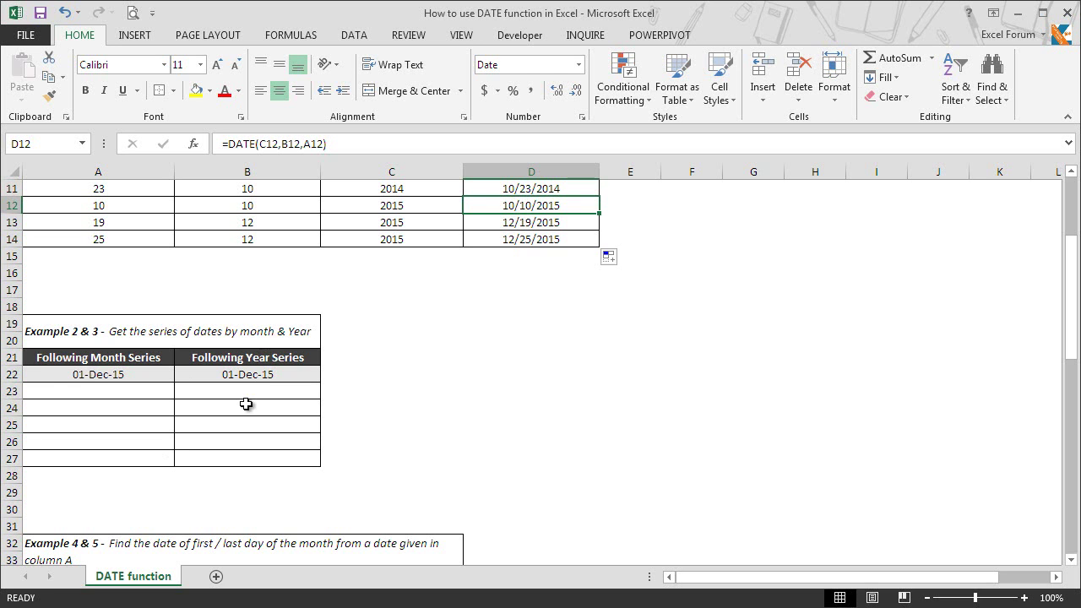
pyautogui.click(132, 392)
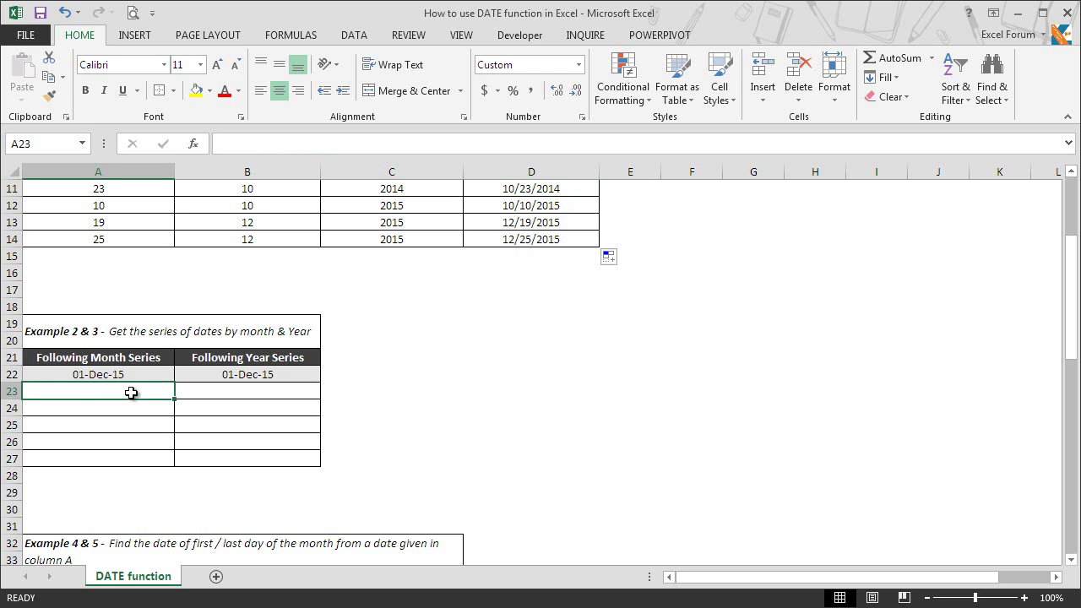
pyautogui.write('=date')
pyautogui.press('Tab')
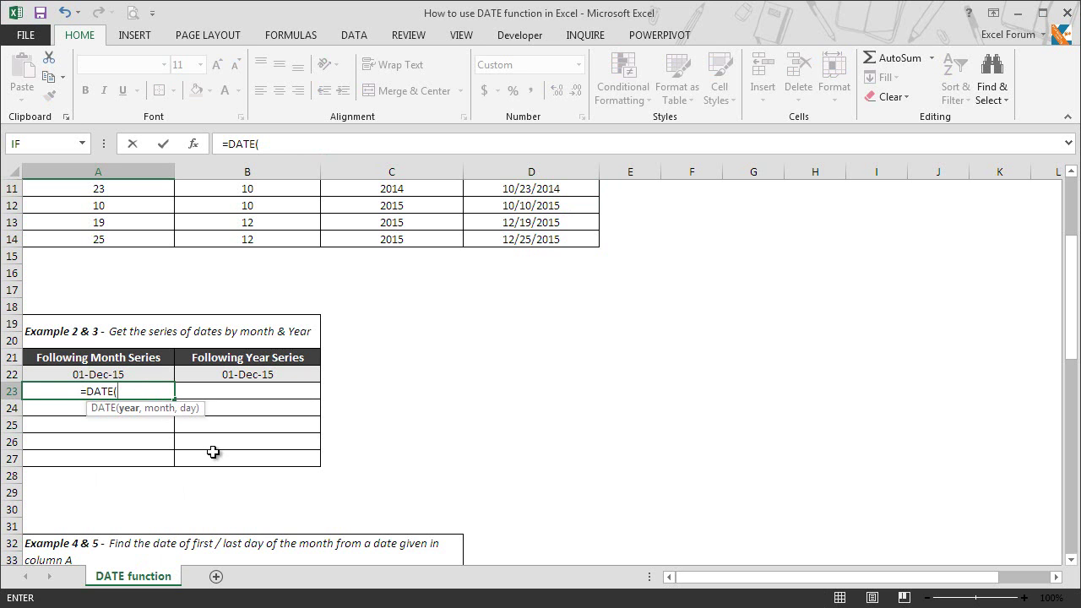
pyautogui.write('year')
pyautogui.press('Tab')
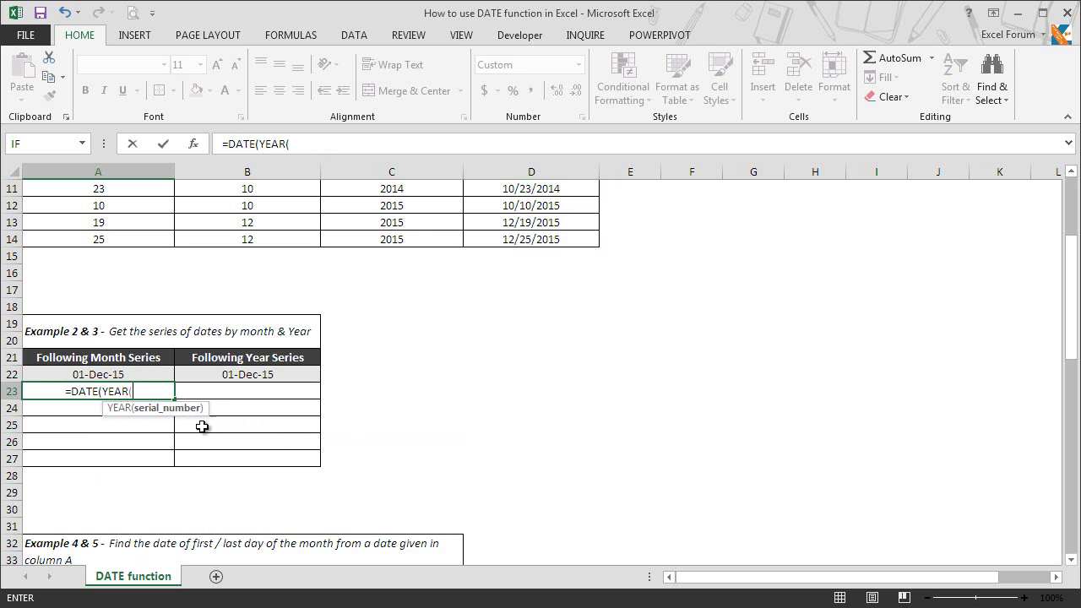
pyautogui.click(159, 372)
pyautogui.write('),month')
pyautogui.press('Tab')
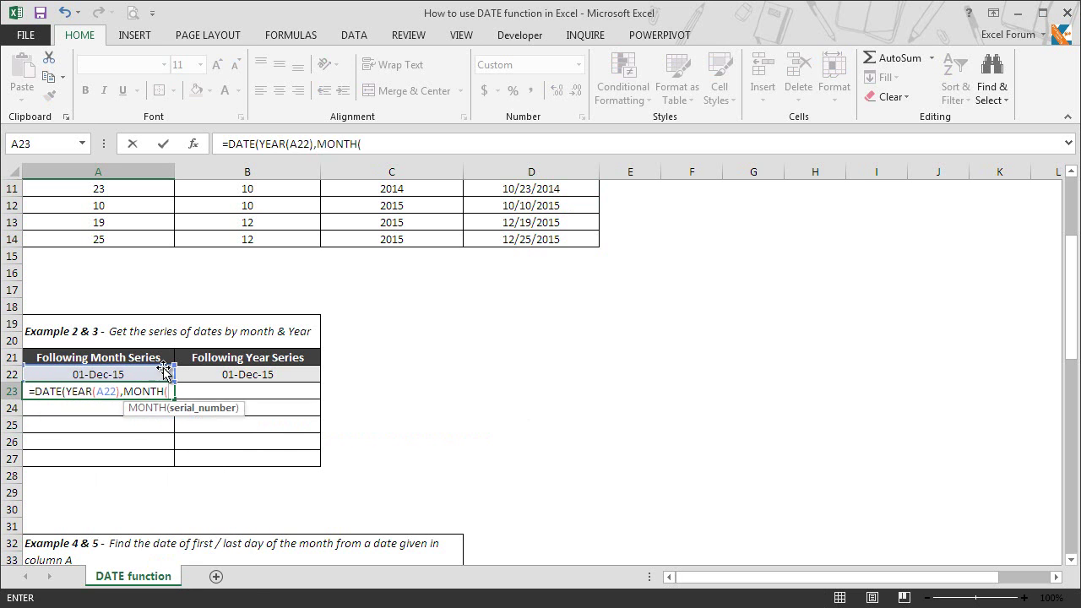
pyautogui.click(145, 375)
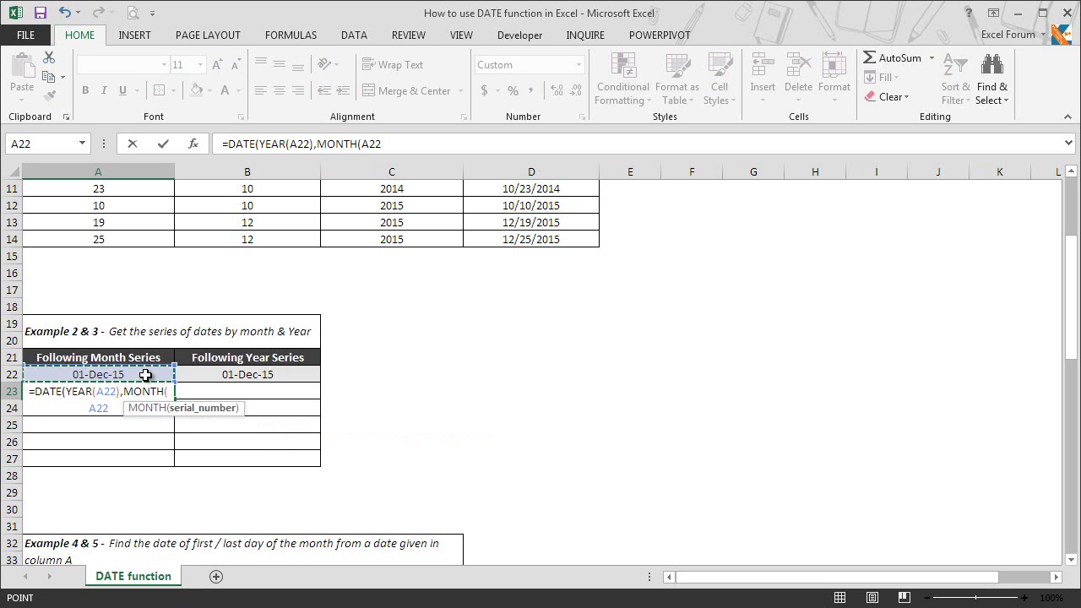
pyautogui.write(')')
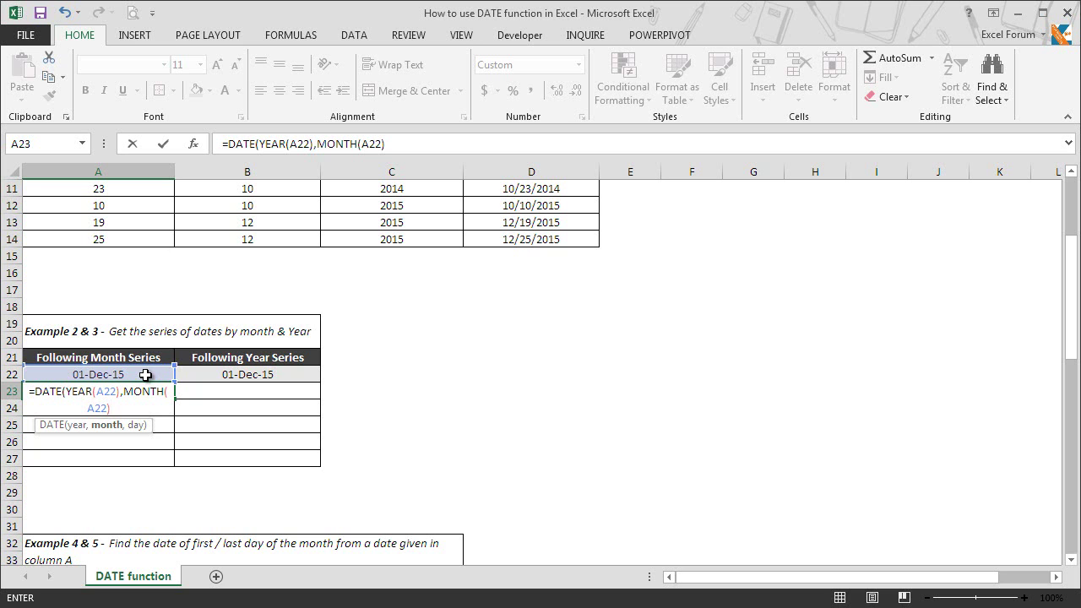
pyautogui.write('+1,DAY(')
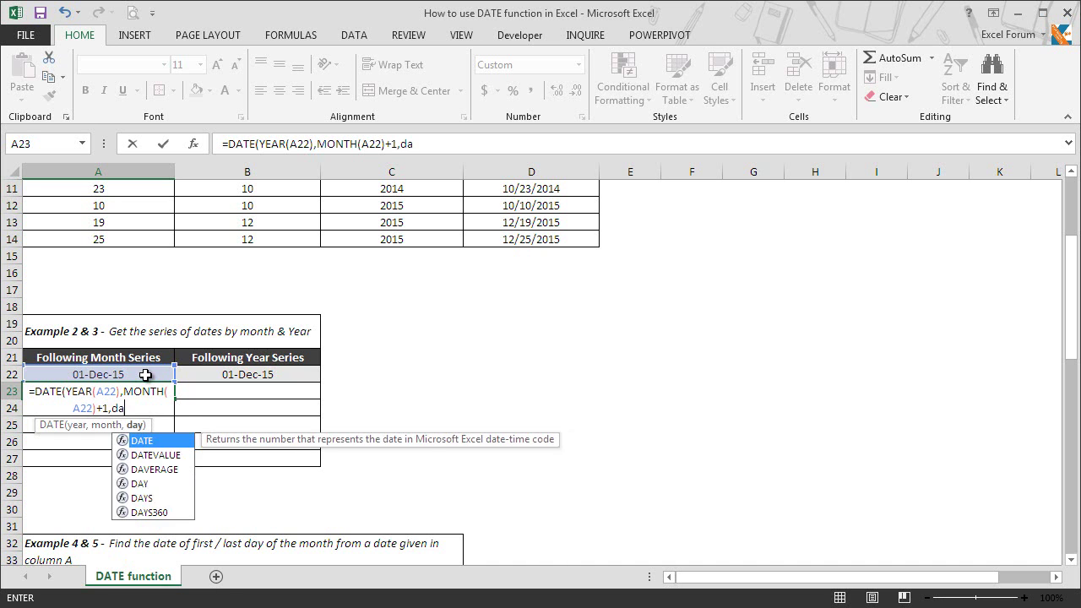
pyautogui.click(145, 375)
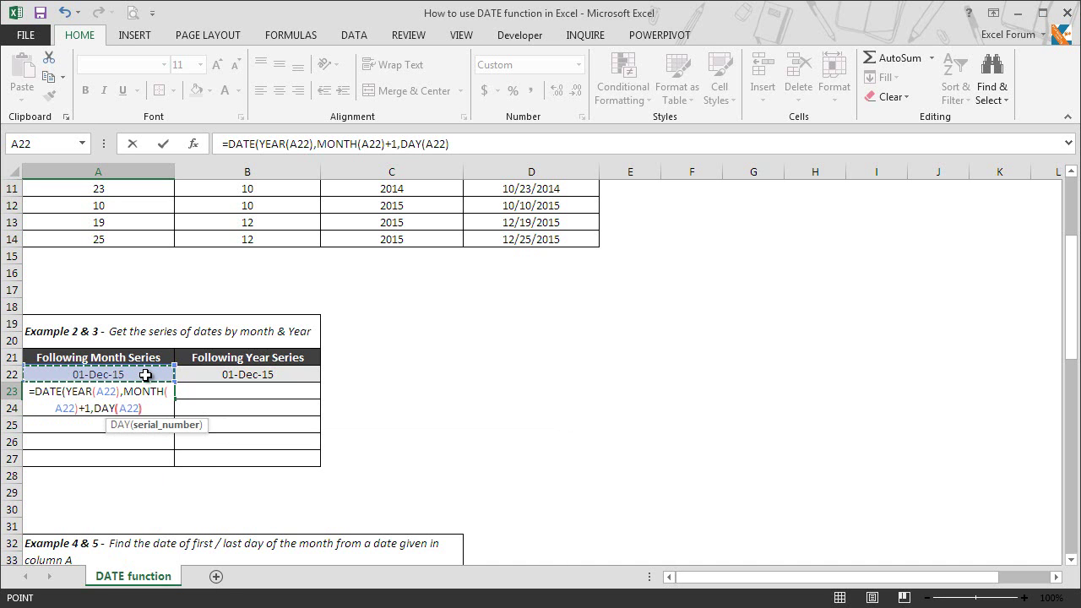
pyautogui.write('))')
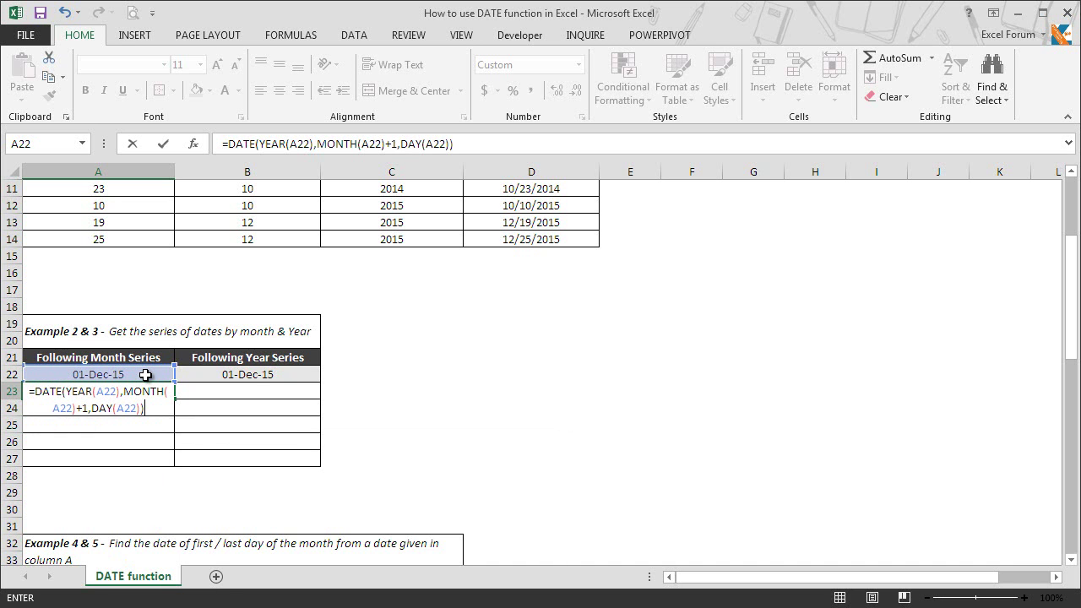
pyautogui.press('Return')
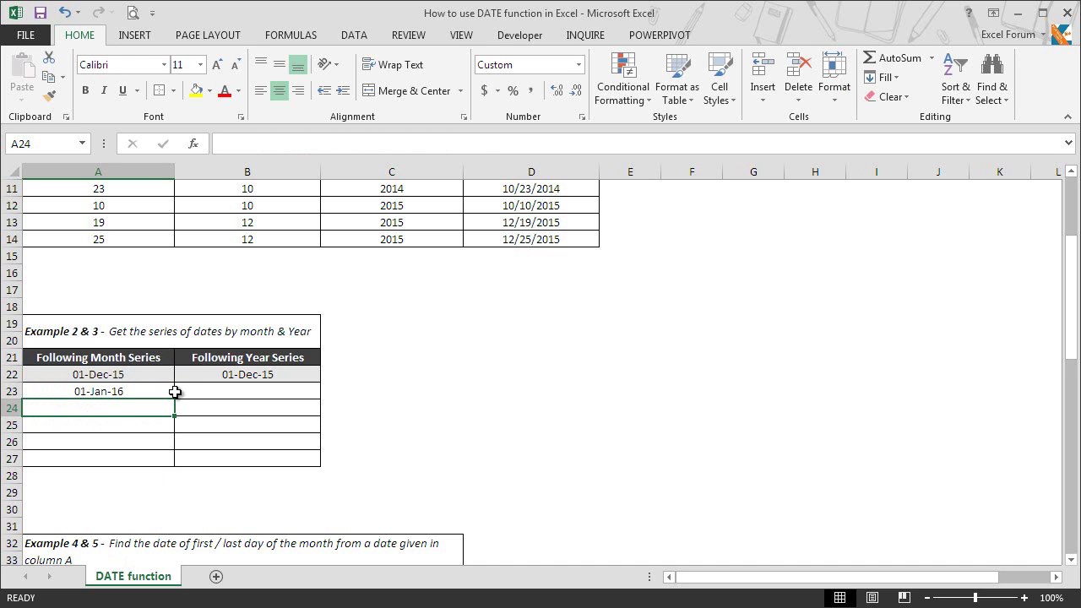
# Step: Fill the next-month formula from A23 down through A27
pyautogui.click(175, 393)
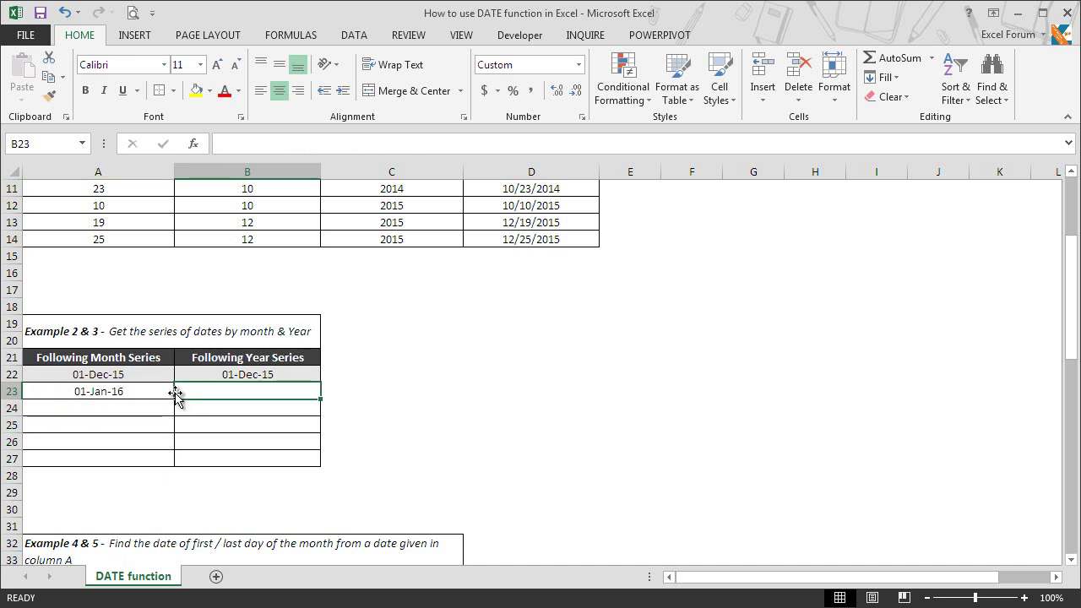
pyautogui.click(169, 395)
pyautogui.moveTo(174, 399); pyautogui.dragTo(171, 461)
pyautogui.click(154, 425)
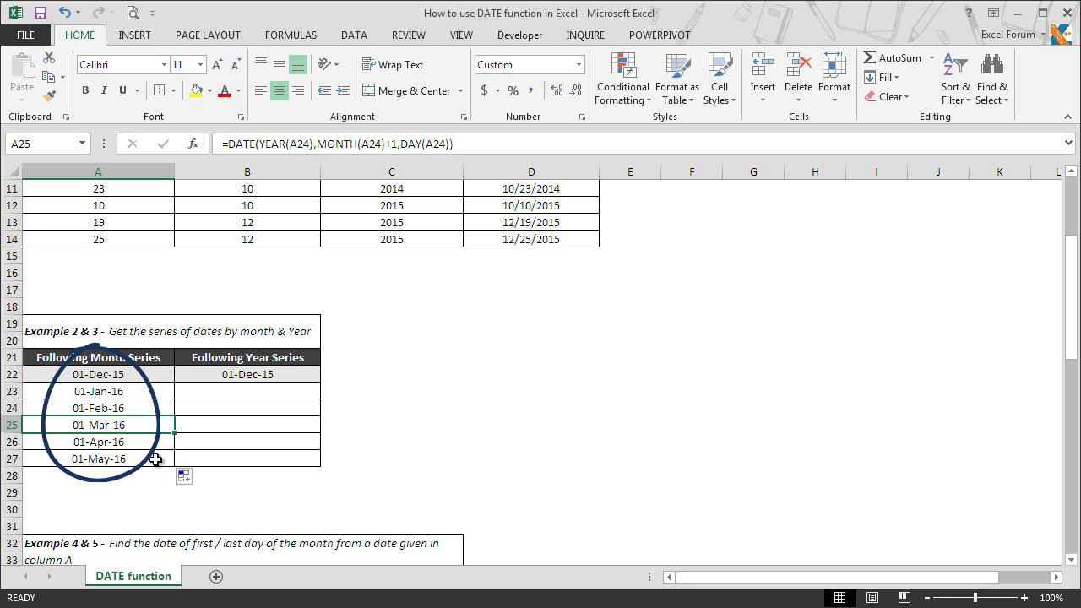
# Step: Copy the formula in A23 into B23 under Following Year Series
pyautogui.click(152, 407)
pyautogui.click(151, 393)
pyautogui.hotkey('ctrl', 'c')
pyautogui.click(217, 397)
pyautogui.hotkey('ctrl', 'v')
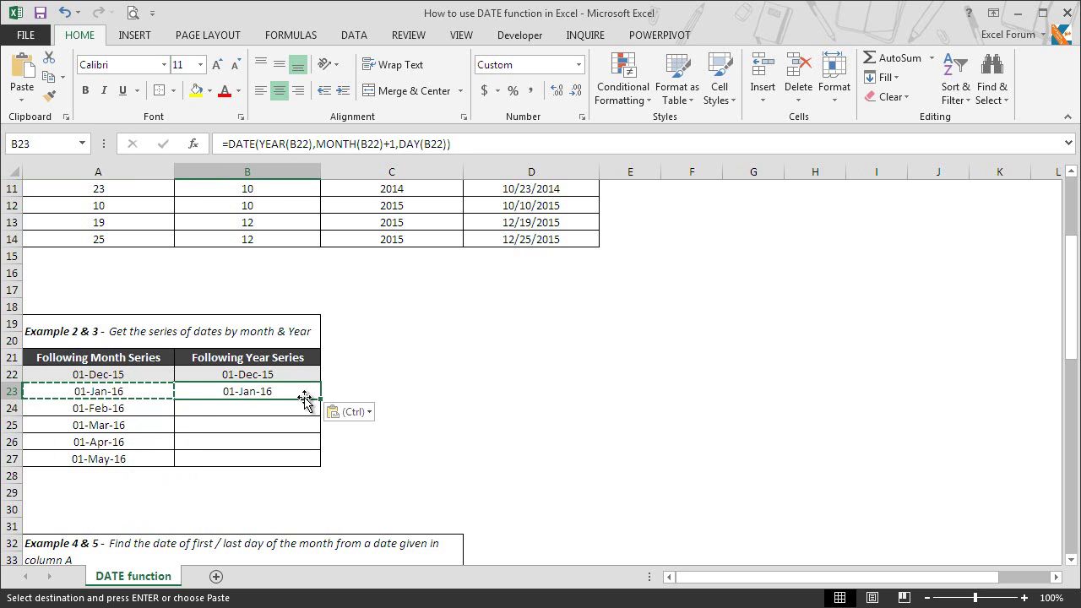
# Step: Edit the B23 formula to add one year instead of one month: =DATE(YEAR(B22)+1,MONTH(B22),DAY(B22))
pyautogui.doubleClick(306, 395)
pyautogui.press('BackSpace')
pyautogui.press('BackSpace')
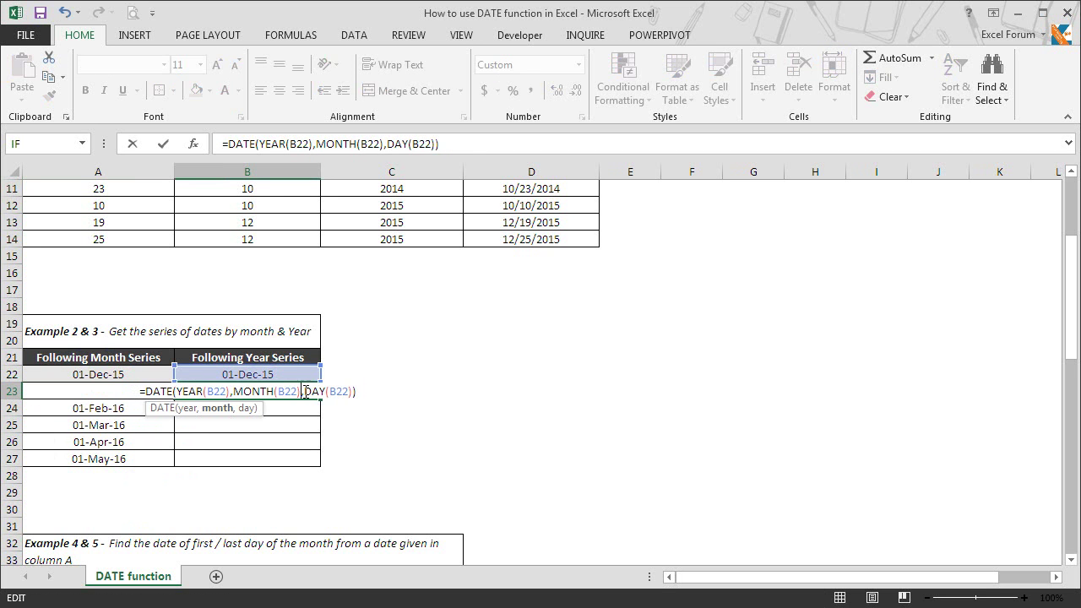
pyautogui.click(231, 391)
pyautogui.write('+1')
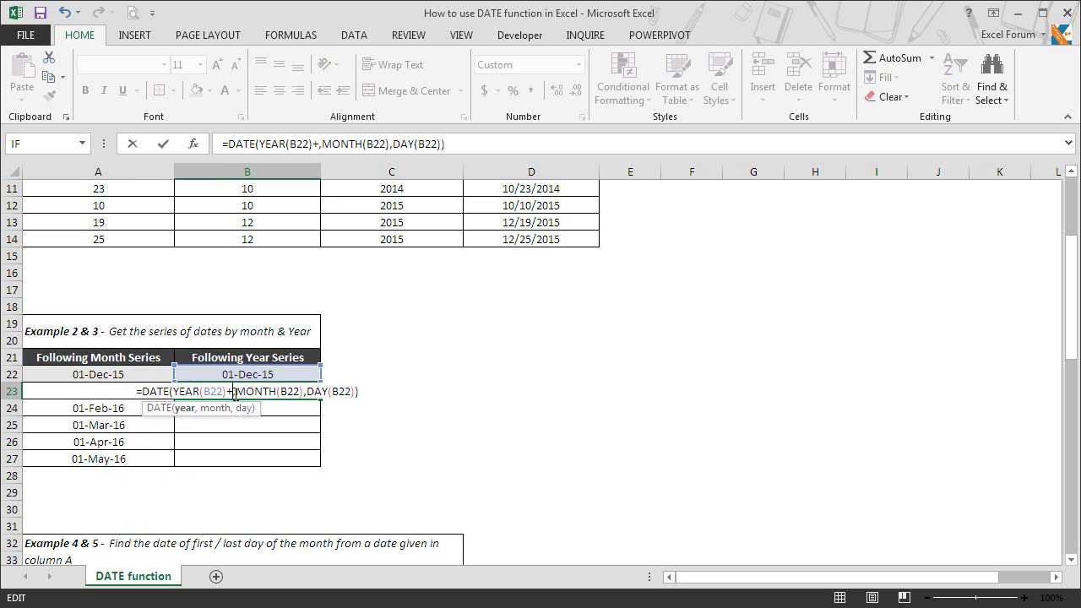
pyautogui.press('Return')
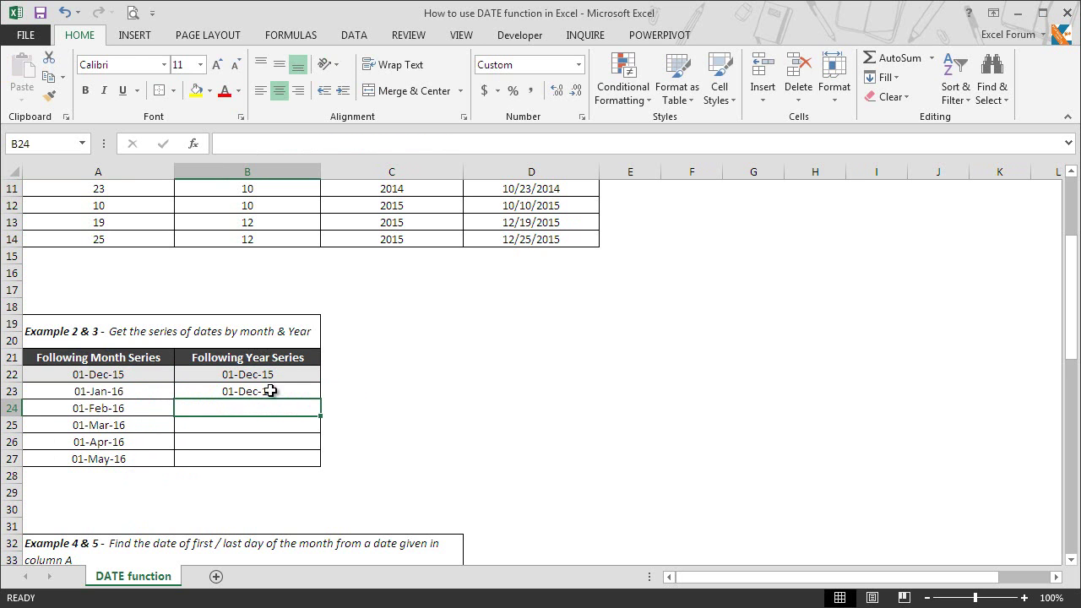
# Step: Fill the next-year formula from B23 down through B27
pyautogui.click(296, 394)
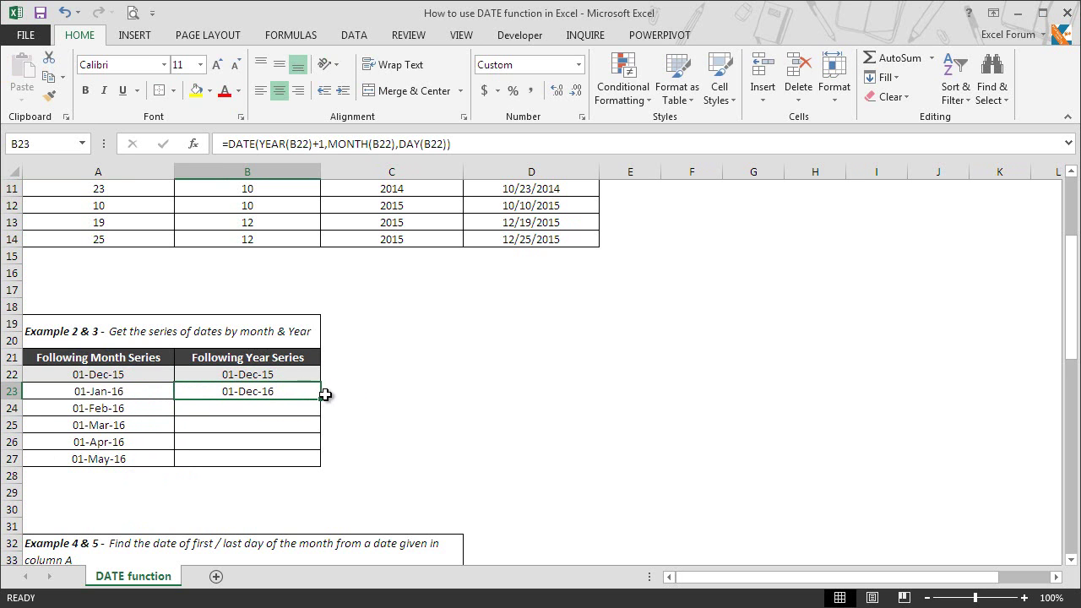
pyautogui.moveTo(320, 398); pyautogui.dragTo(316, 470)
pyautogui.click(304, 398)
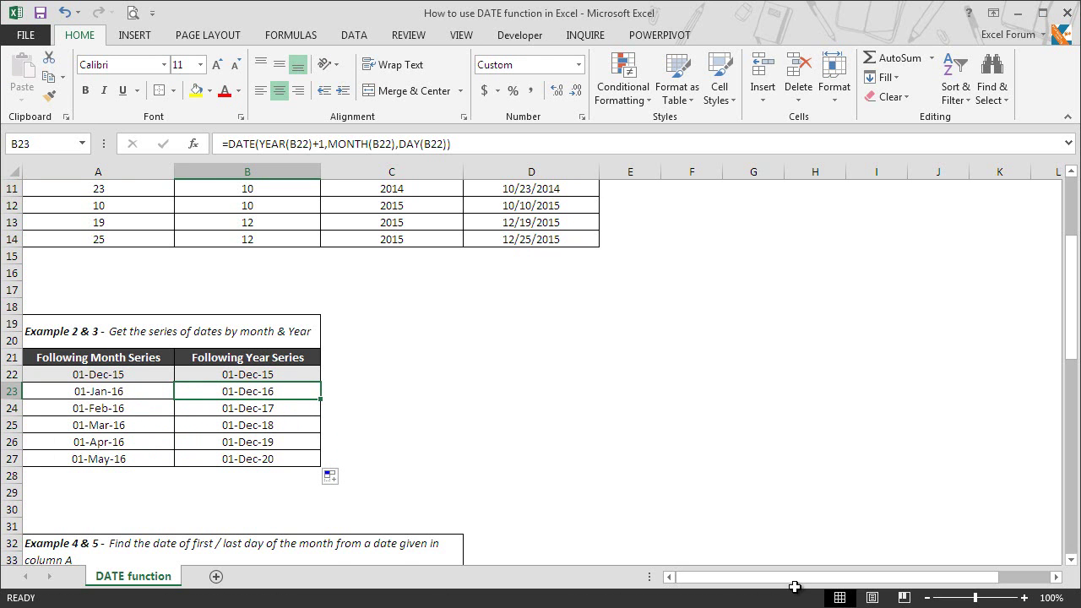
# Step: Start a DATE formula in B35 under First Day of the Month, taking the year from the date in A35
pyautogui.click(1070, 559)
pyautogui.click(1071, 559)
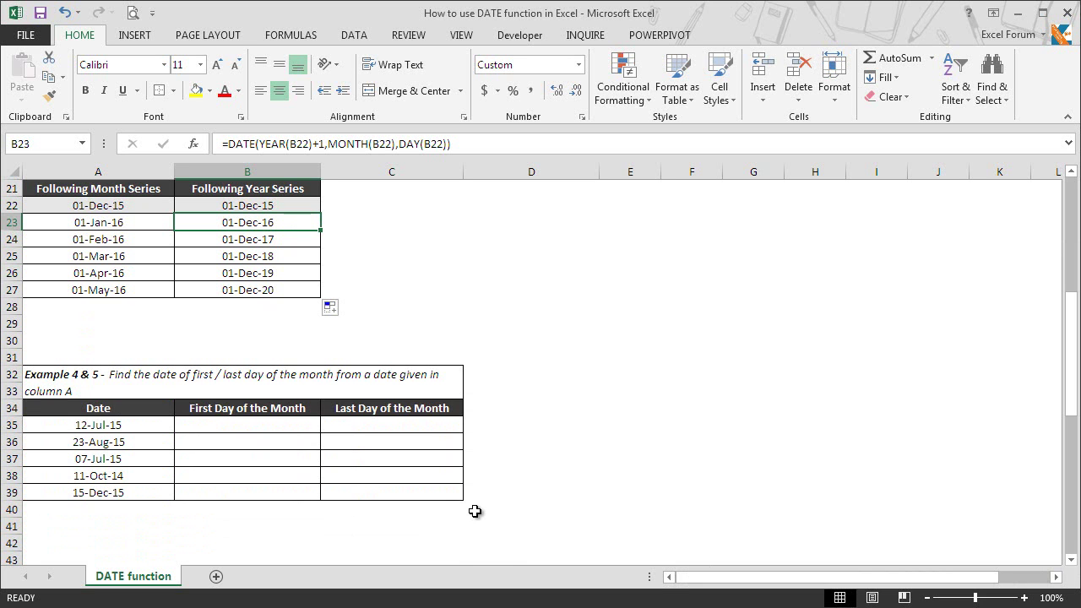
pyautogui.click(270, 427)
pyautogui.write('=date')
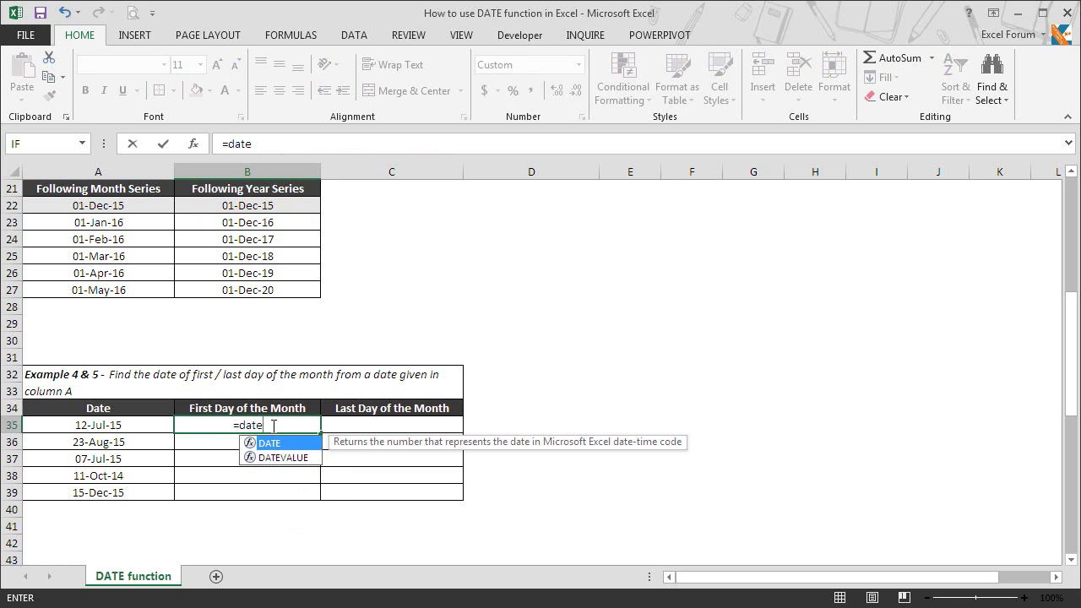
pyautogui.press('Tab')
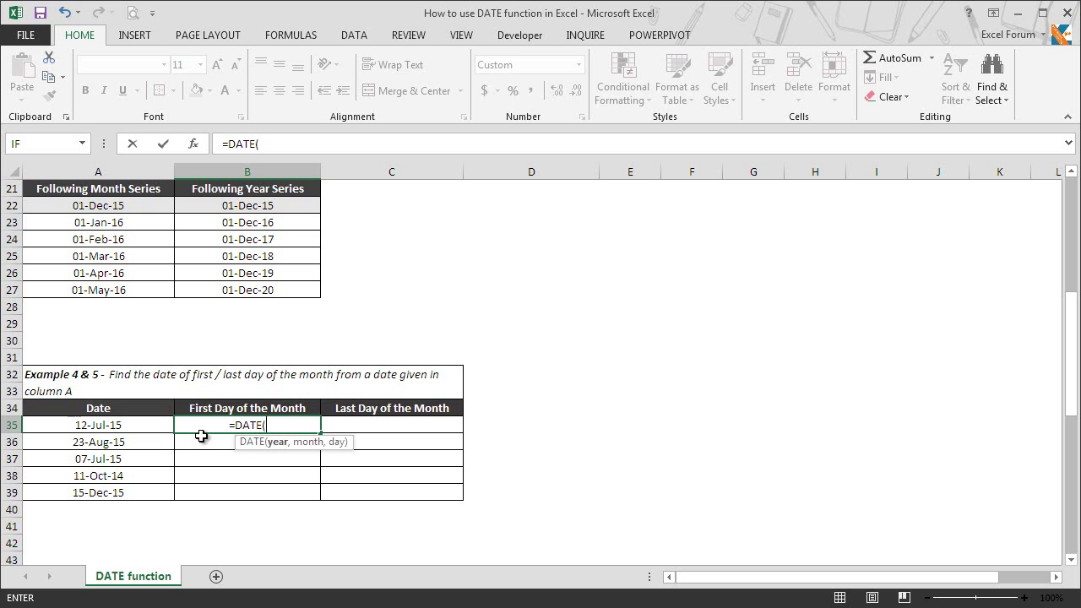
pyautogui.write('year')
pyautogui.press('Tab')
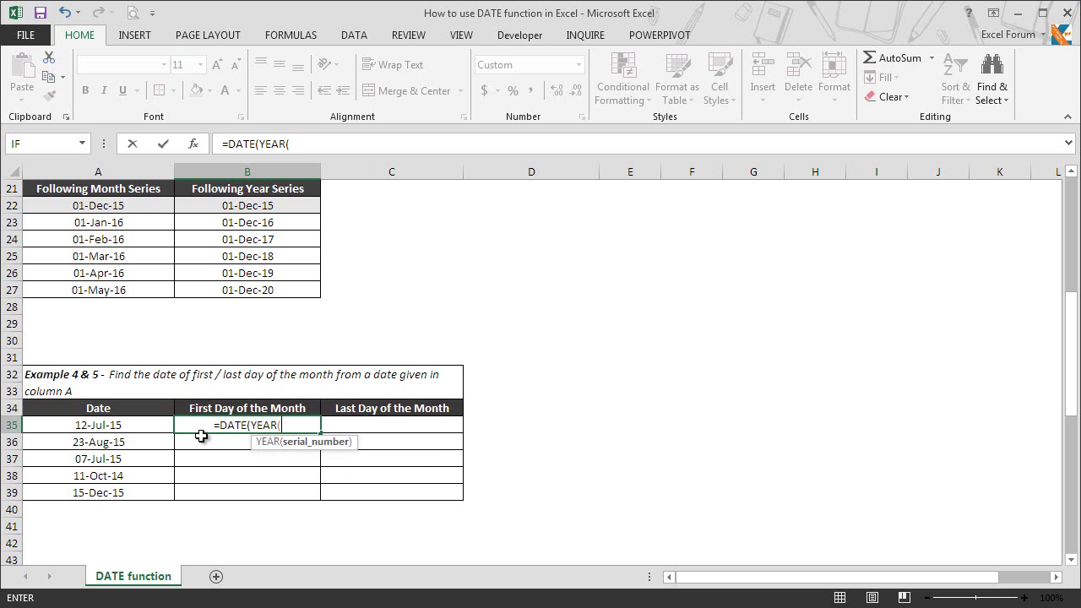
pyautogui.click(156, 425)
# Step: Complete the B35 formula with A35's month and day 1: =DATE(YEAR(A35),MONTH(A35),1)
pyautogui.write('),noin')
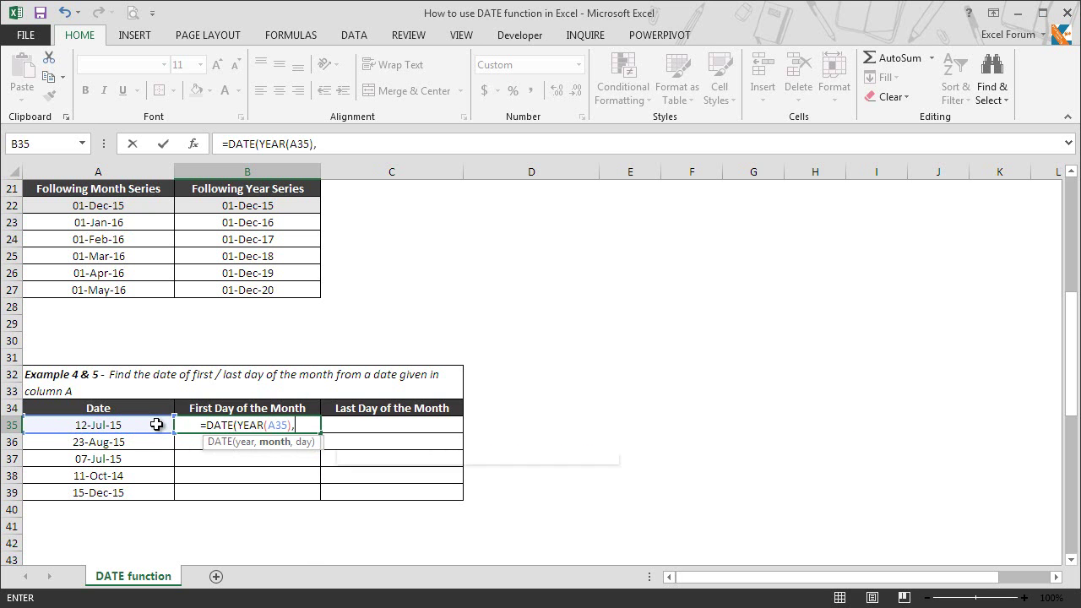
pyautogui.press('BackSpace')
pyautogui.press('BackSpace')
pyautogui.press('BackSpace')
pyautogui.press('BackSpace')
pyautogui.write('month')
pyautogui.press('Tab')
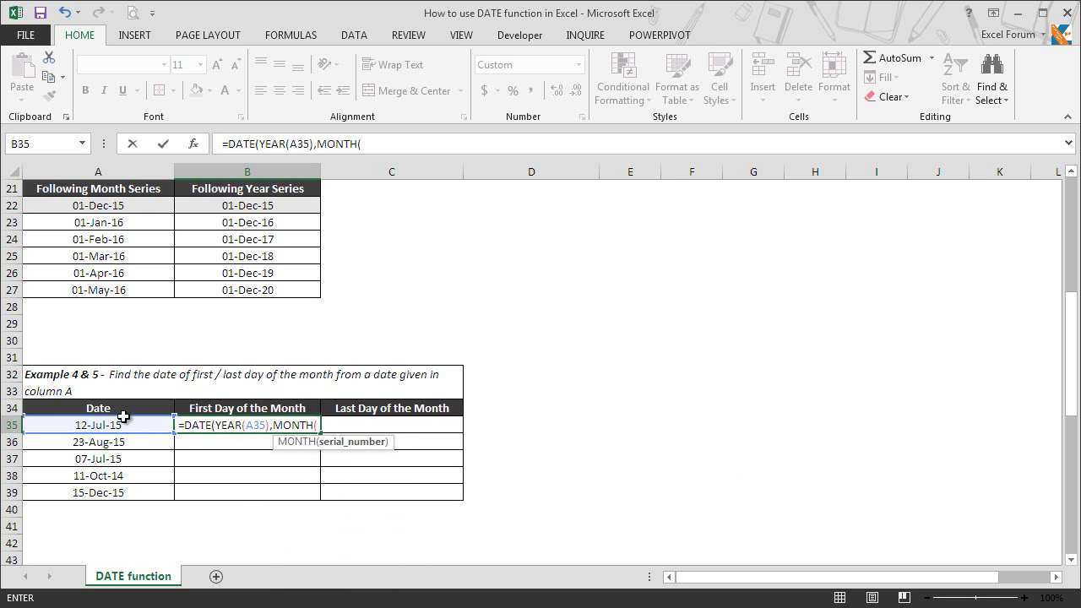
pyautogui.click(149, 425)
pyautogui.write('),')
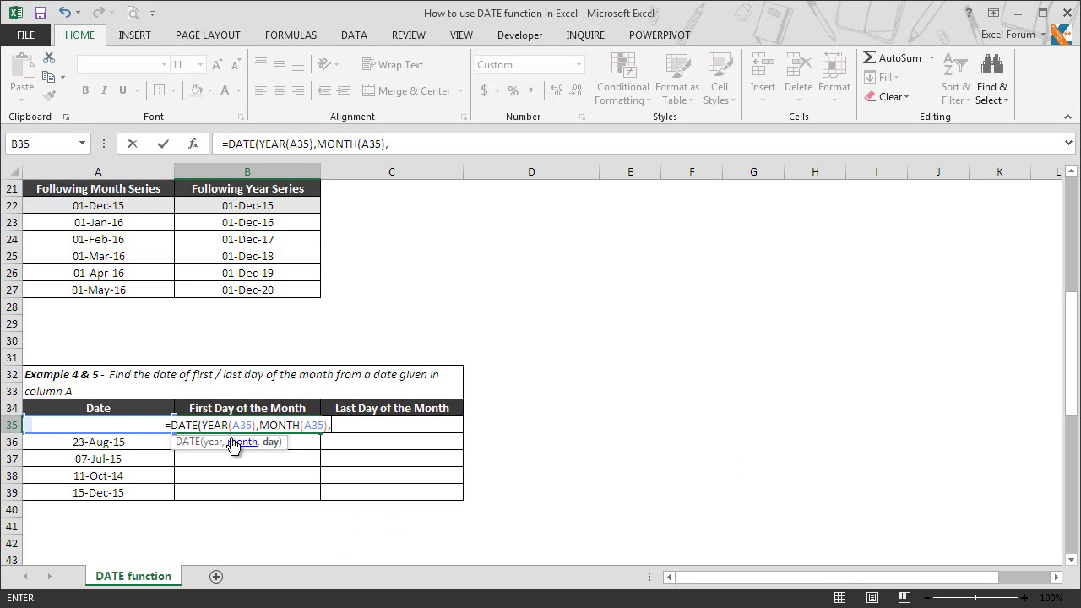
pyautogui.write('1')
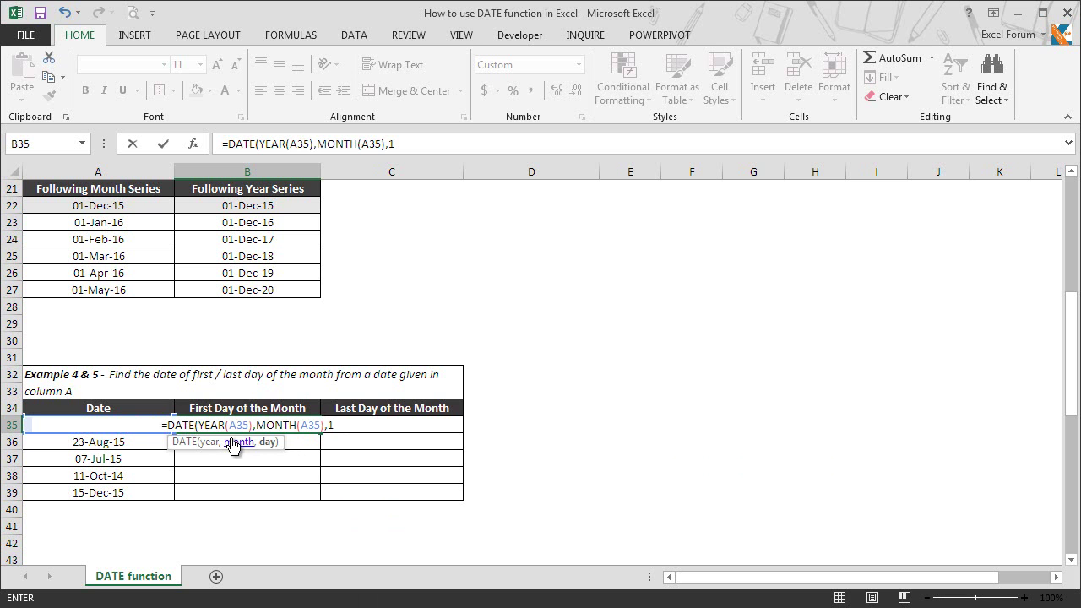
pyautogui.write(')')
pyautogui.press('Return')
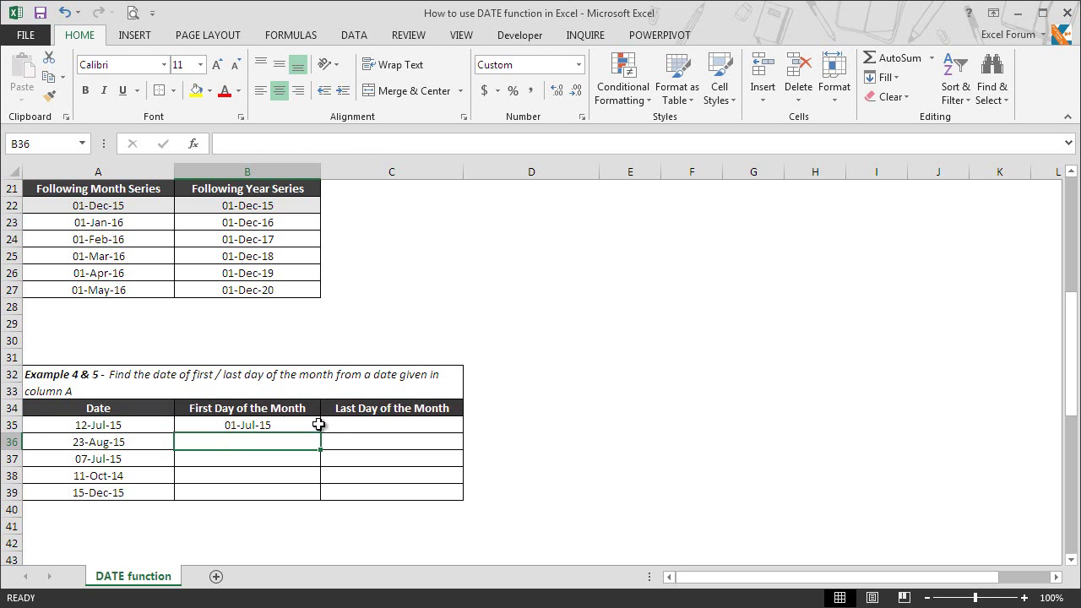
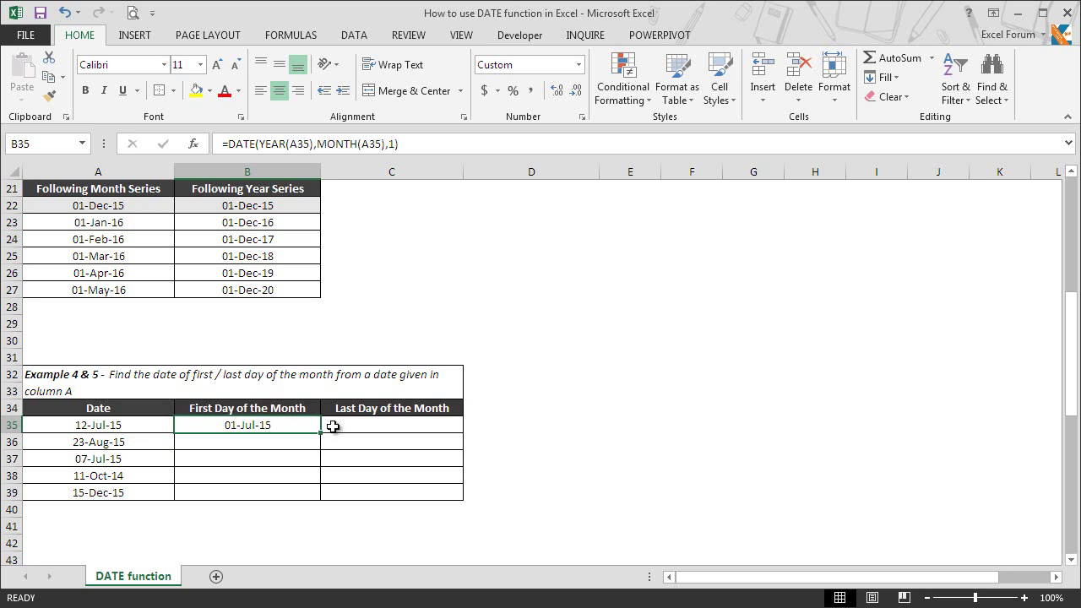
# Step: Start a DATE formula in C35 under Last Day of the Month, taking the year from A35
pyautogui.click(382, 429)
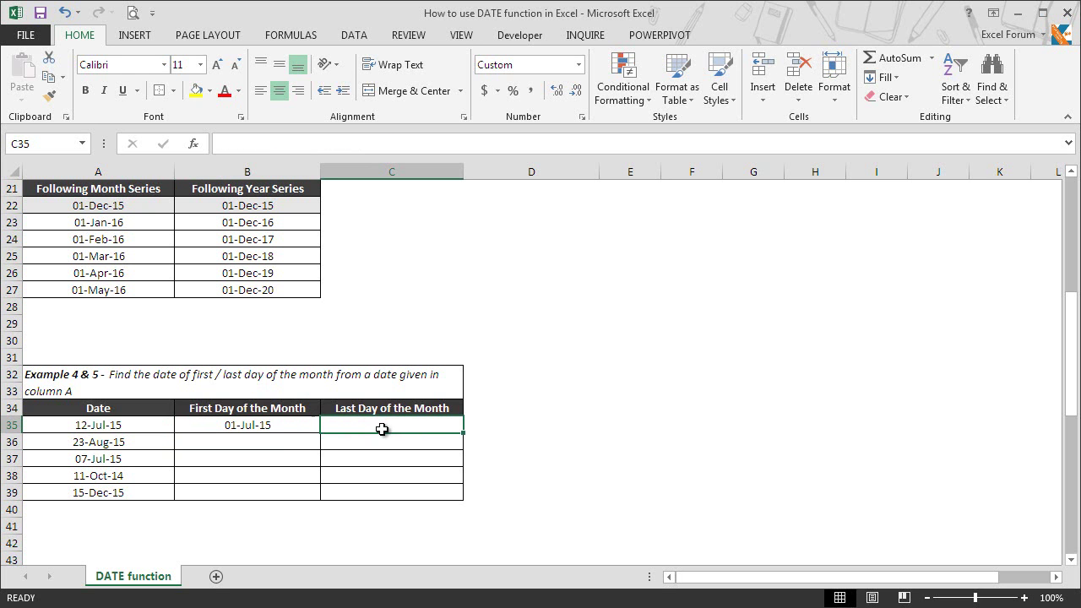
pyautogui.write('=date')
pyautogui.press('Tab')
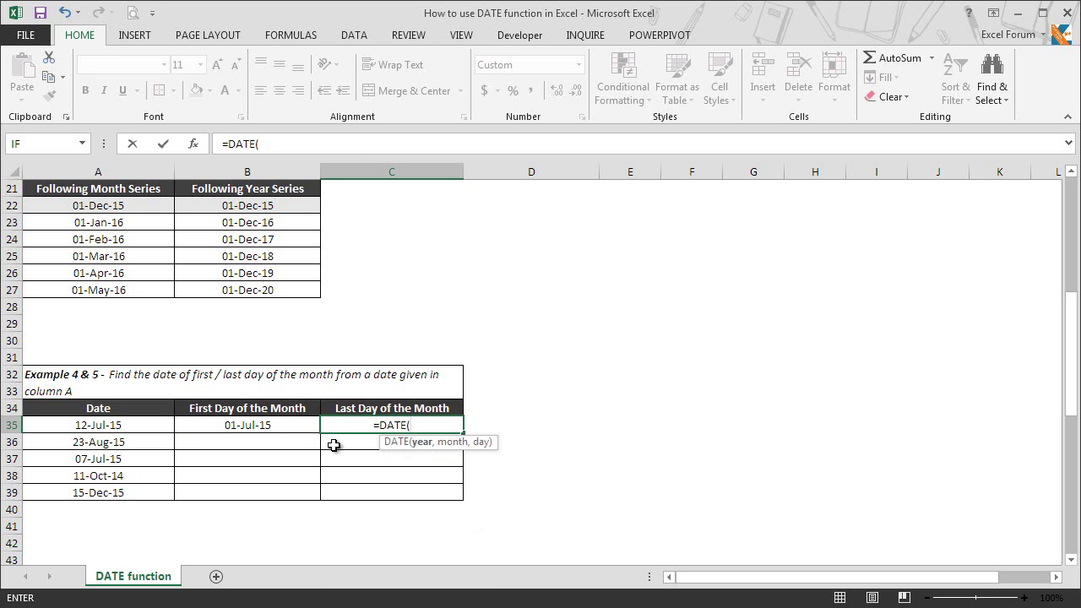
pyautogui.write('year')
pyautogui.press('Tab')
pyautogui.click(151, 422)
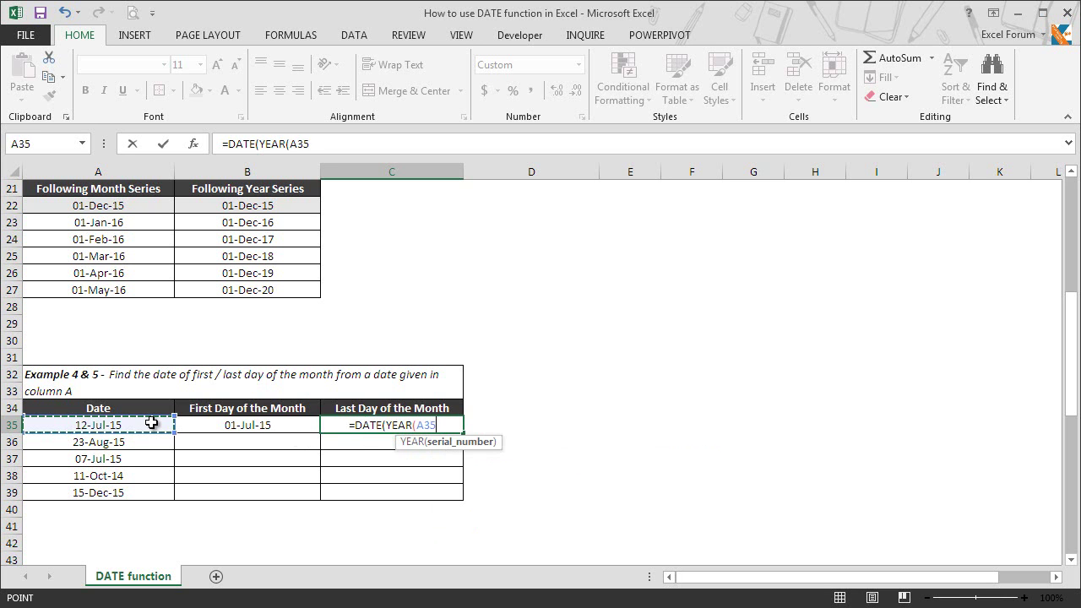
# Step: Complete the C35 formula with the following month's first day minus one: =DATE(YEAR(A35),MONTH(A35)+1,1)-1
pyautogui.write('),month')
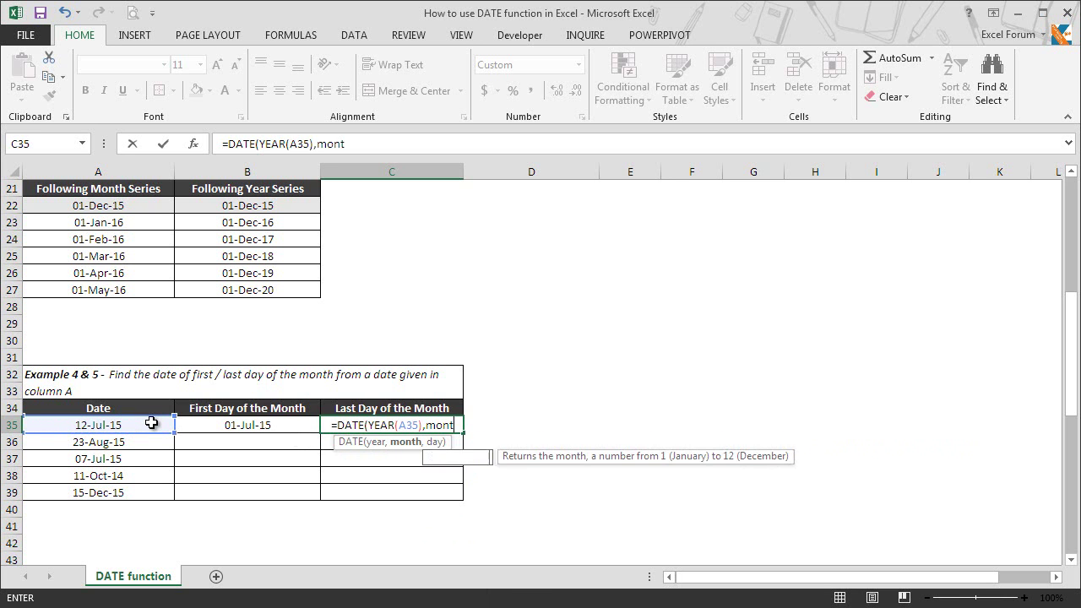
pyautogui.press('Tab')
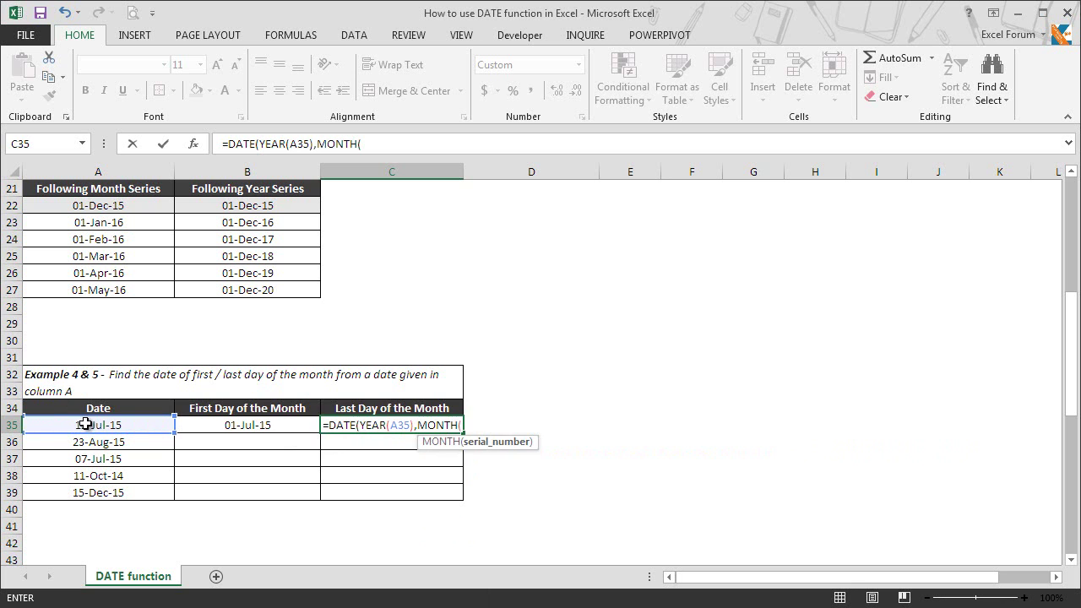
pyautogui.click(85, 423)
pyautogui.write(')')
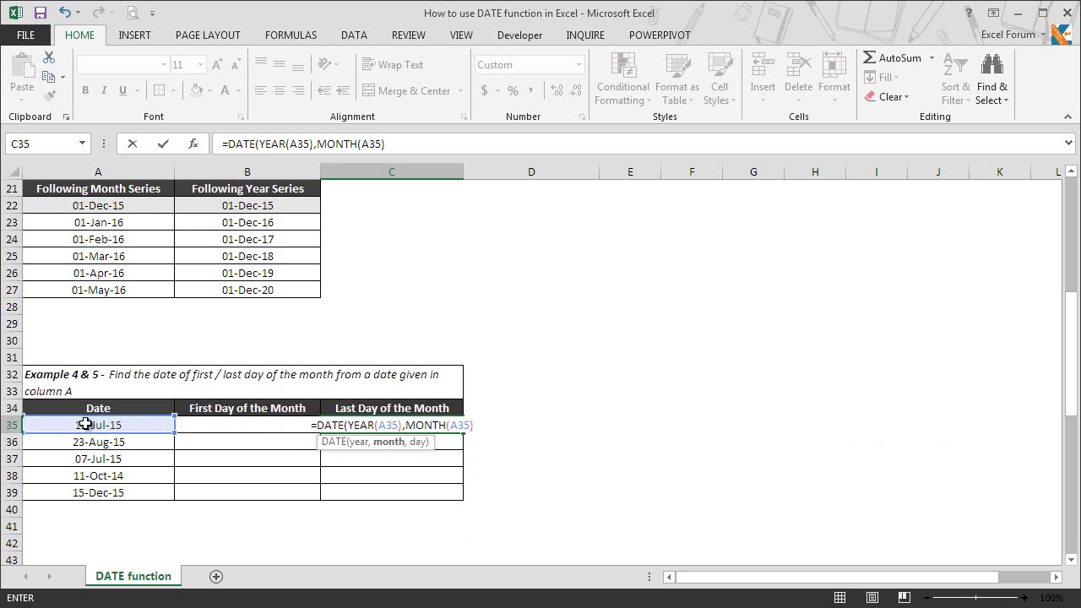
pyautogui.write('+1')
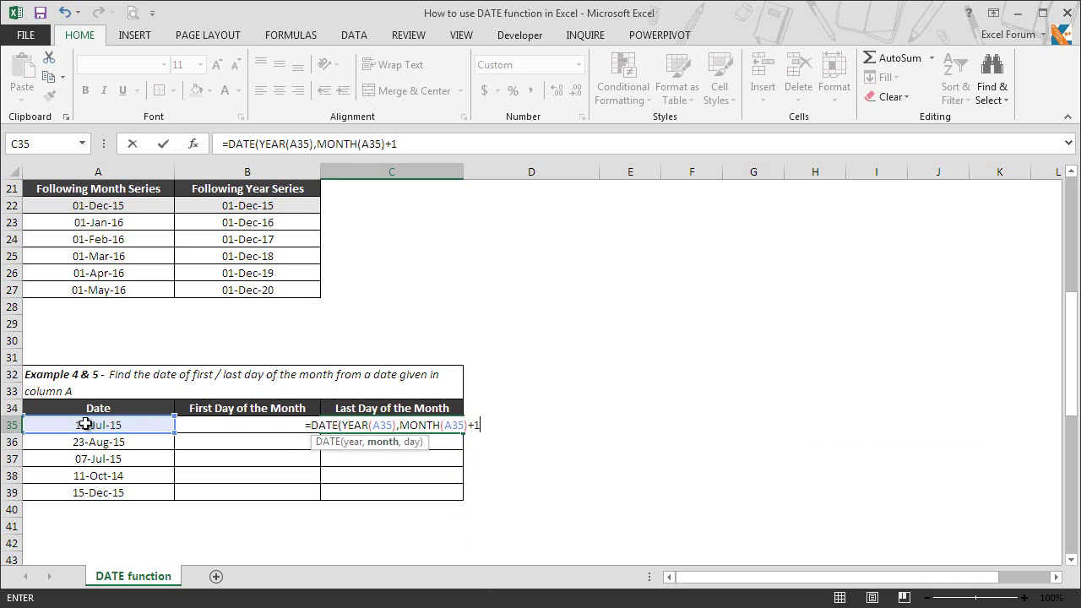
pyautogui.write(',1')
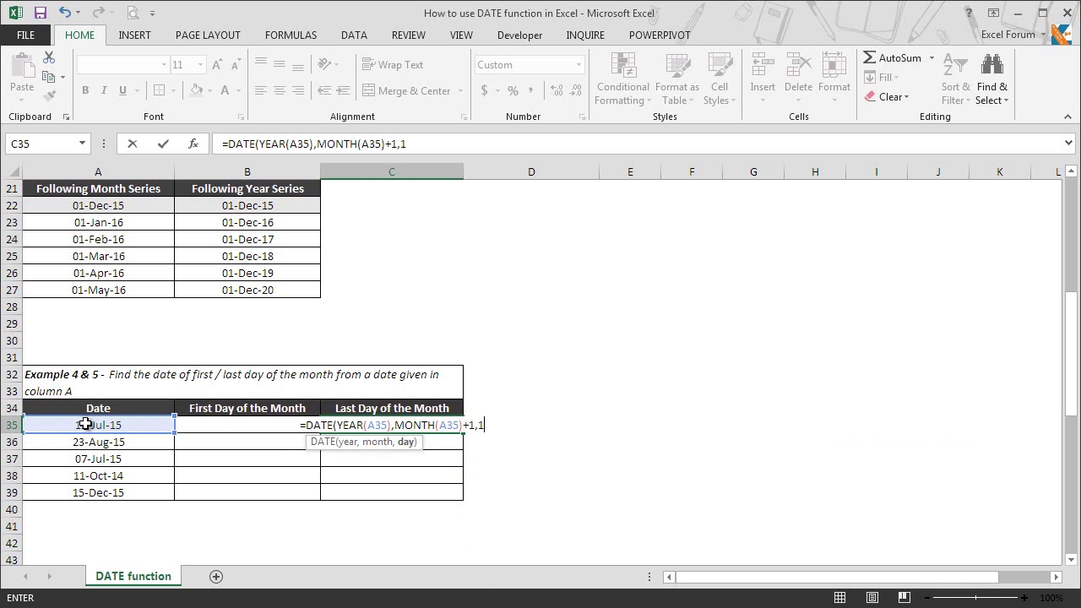
pyautogui.write(')-1')
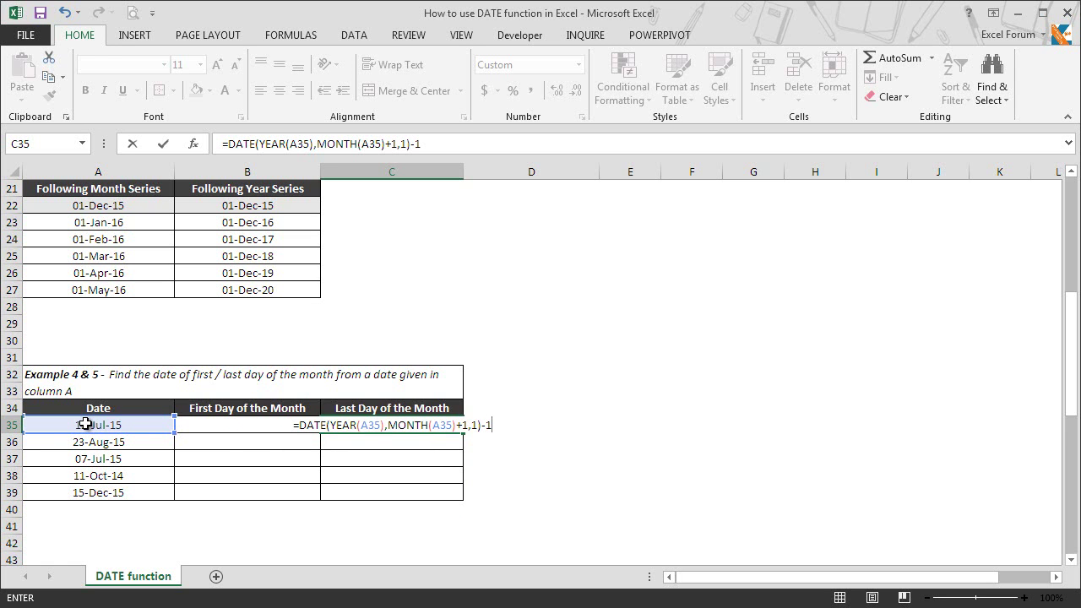
pyautogui.press('Return')
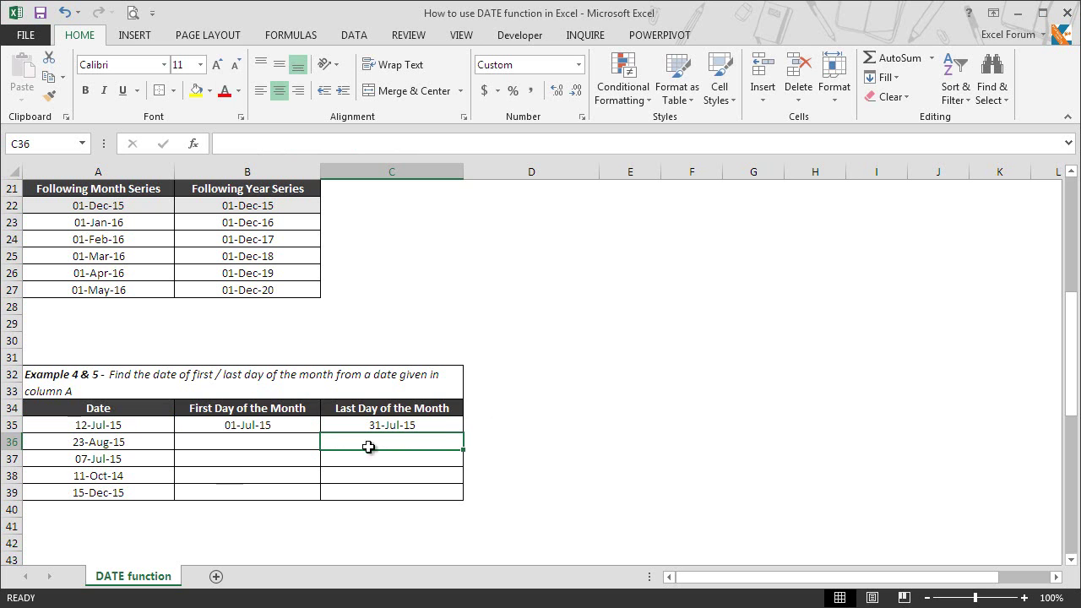
# Step: Examine the arguments of the last-day formula in C35 without changing it
pyautogui.click(445, 430)
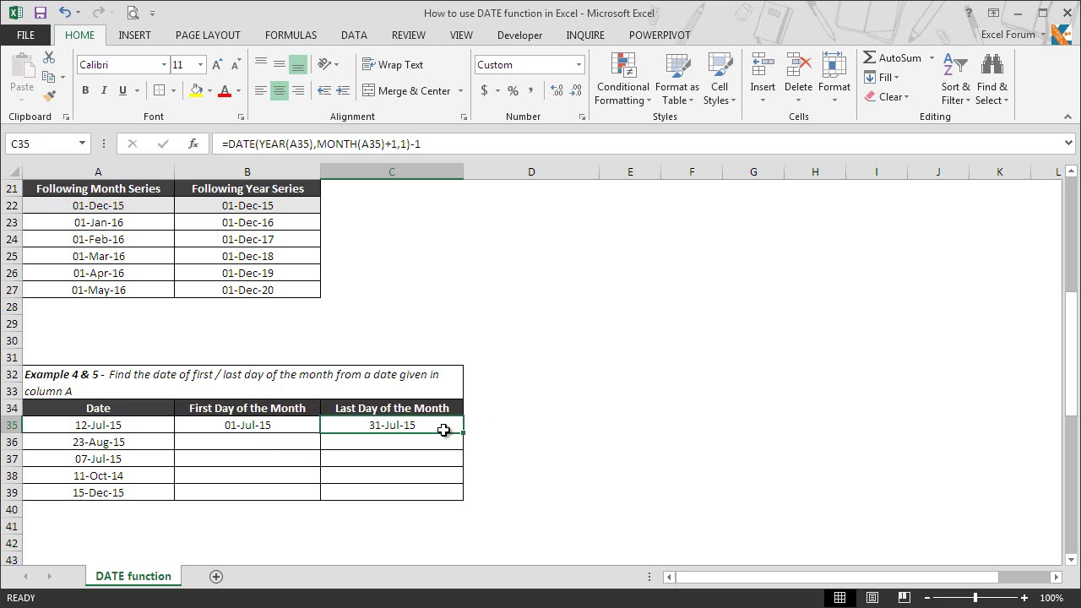
pyautogui.doubleClick(439, 424)
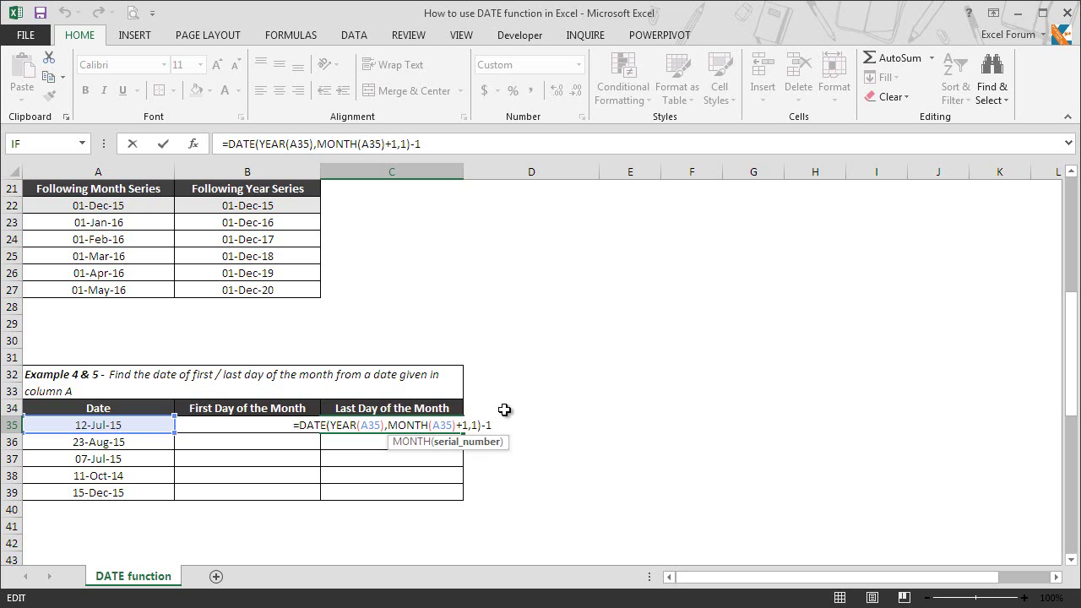
pyautogui.press('Return')
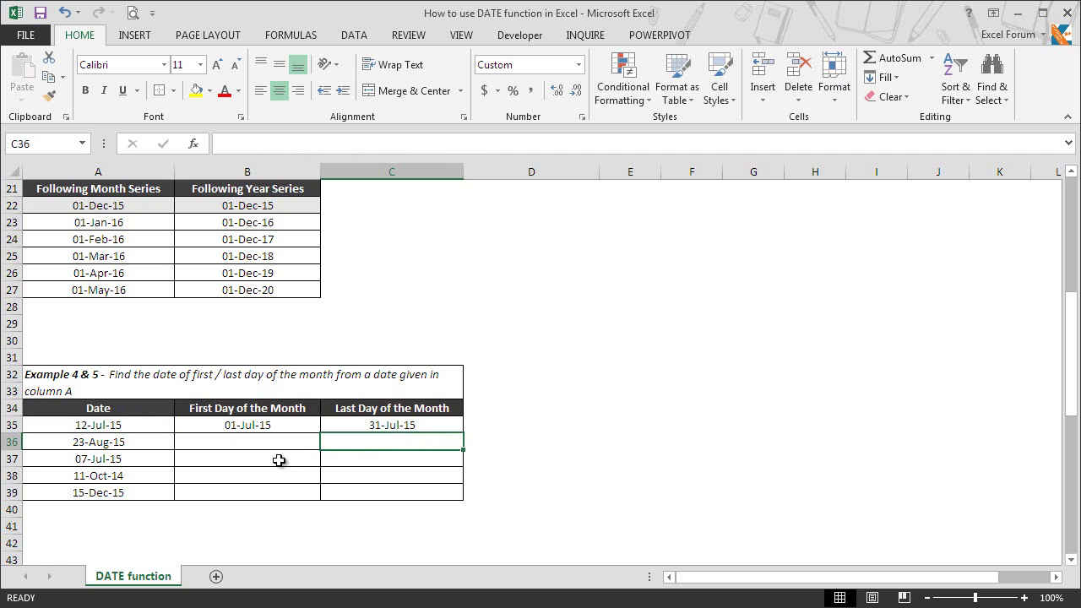
# Step: Fill the first-day and last-day formulas from B35:C35 down through row 39
pyautogui.moveTo(278, 429); pyautogui.dragTo(456, 503)
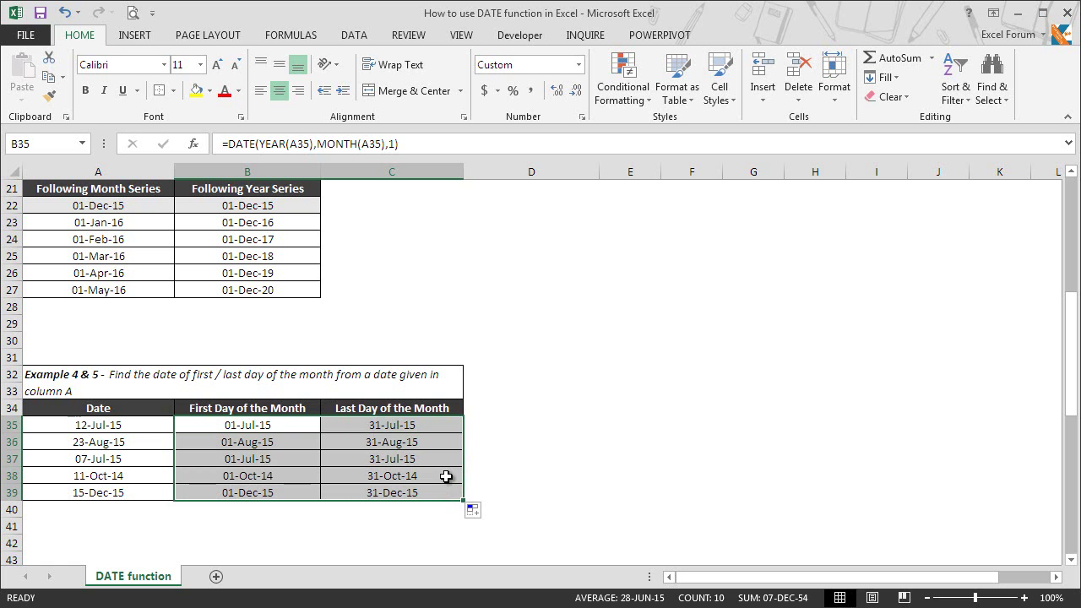
pyautogui.click(446, 476)
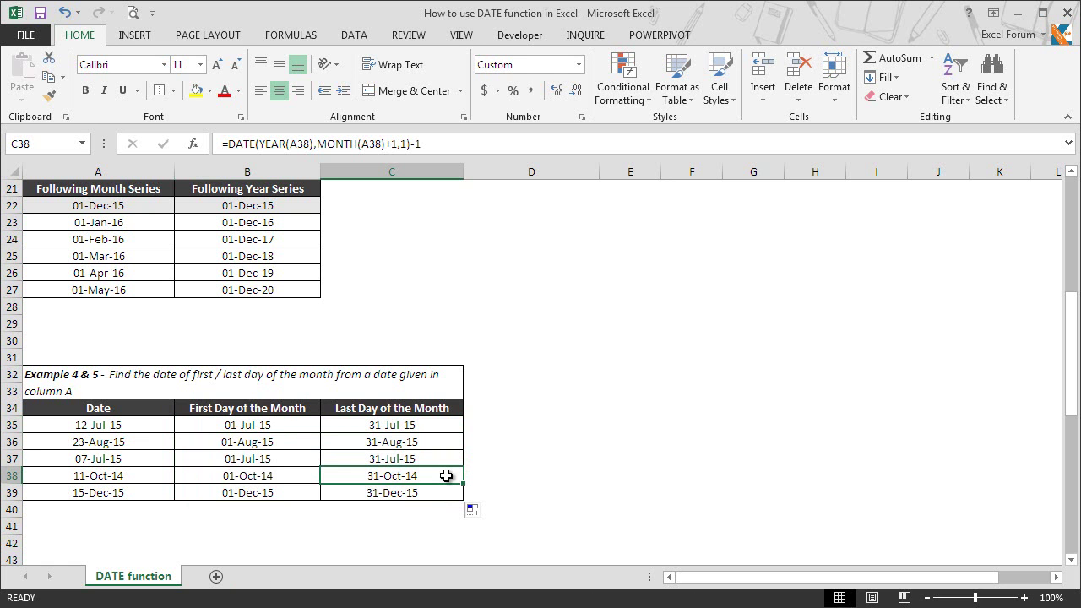
# Step: Copy the first-day formula in B35 into B47 under First Day of the Last Month
pyautogui.click(1071, 559)
pyautogui.scroll(-4, 1070, 559)
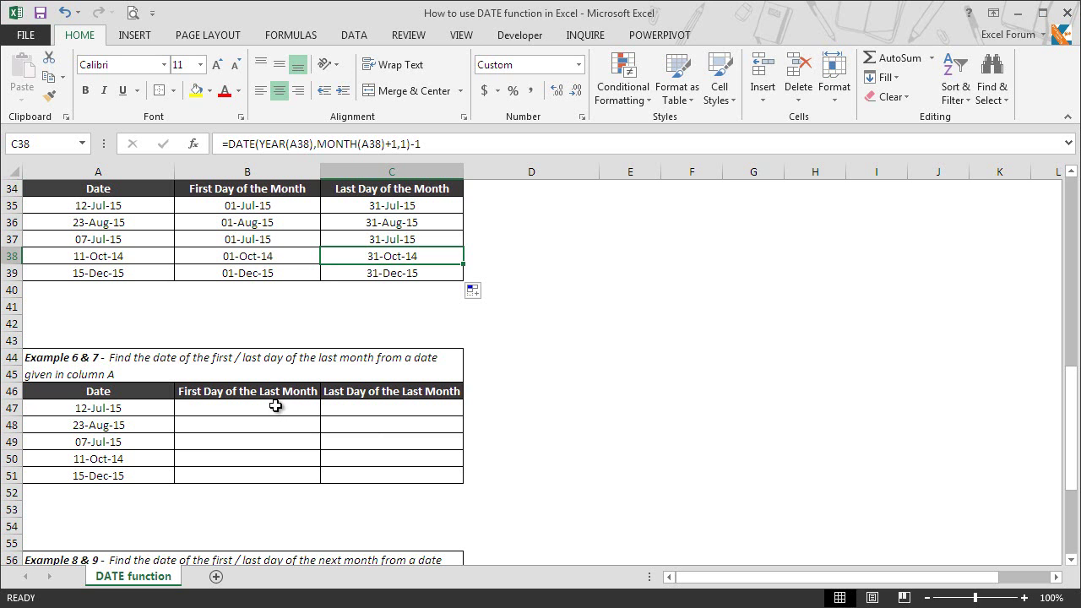
pyautogui.click(263, 205)
pyautogui.hotkey('ctrl', 'c')
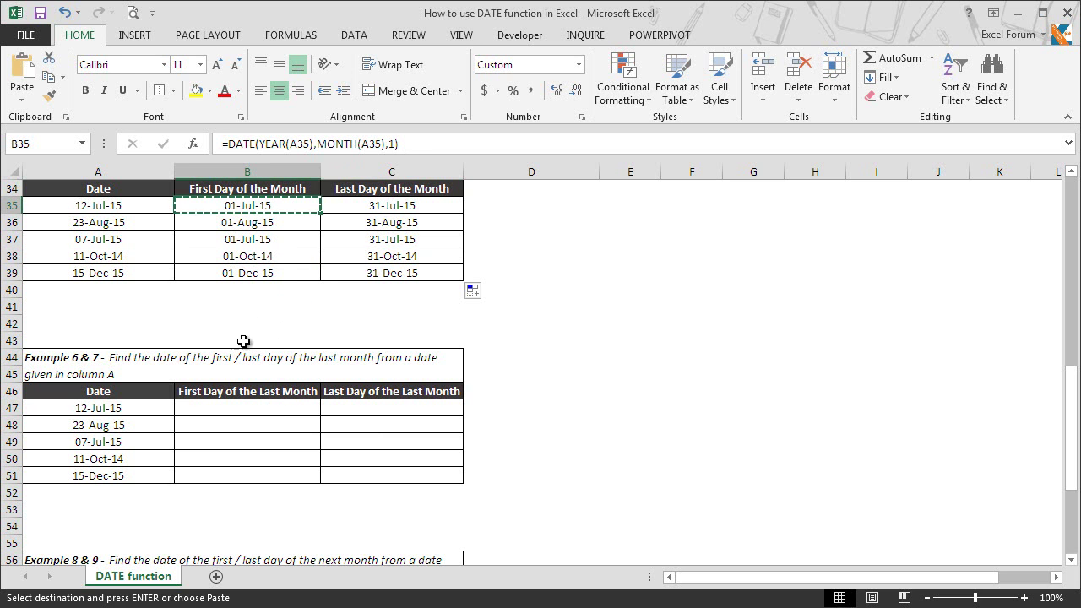
pyautogui.click(234, 408)
pyautogui.hotkey('ctrl', 'v')
# Step: Edit the B47 formula to subtract one month: =DATE(YEAR(A47),MONTH(A47)-1,1)
pyautogui.doubleClick(255, 419)
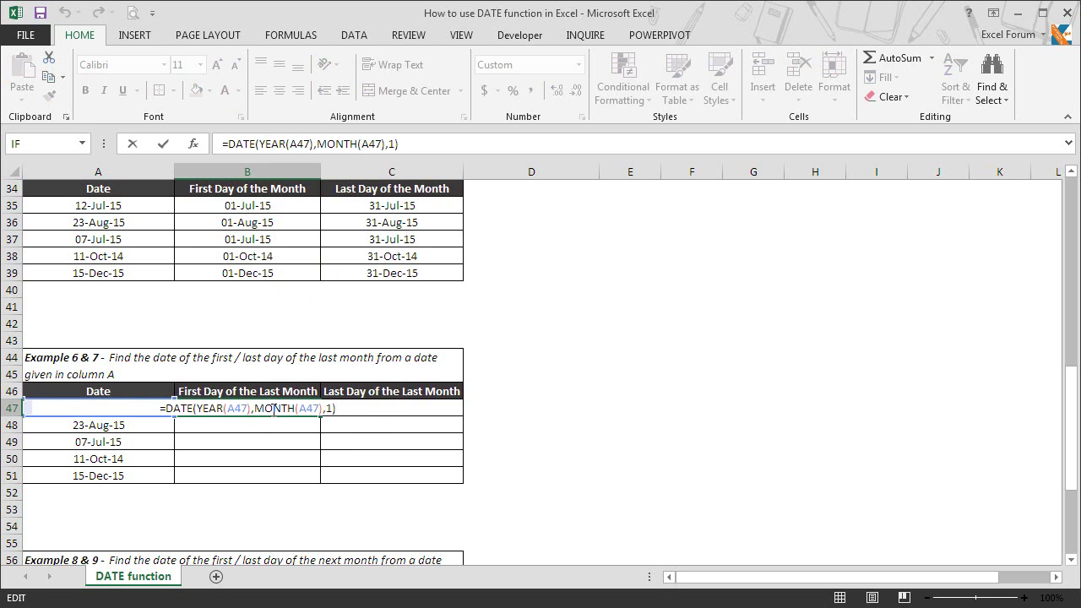
pyautogui.click(321, 408)
pyautogui.write('-1')
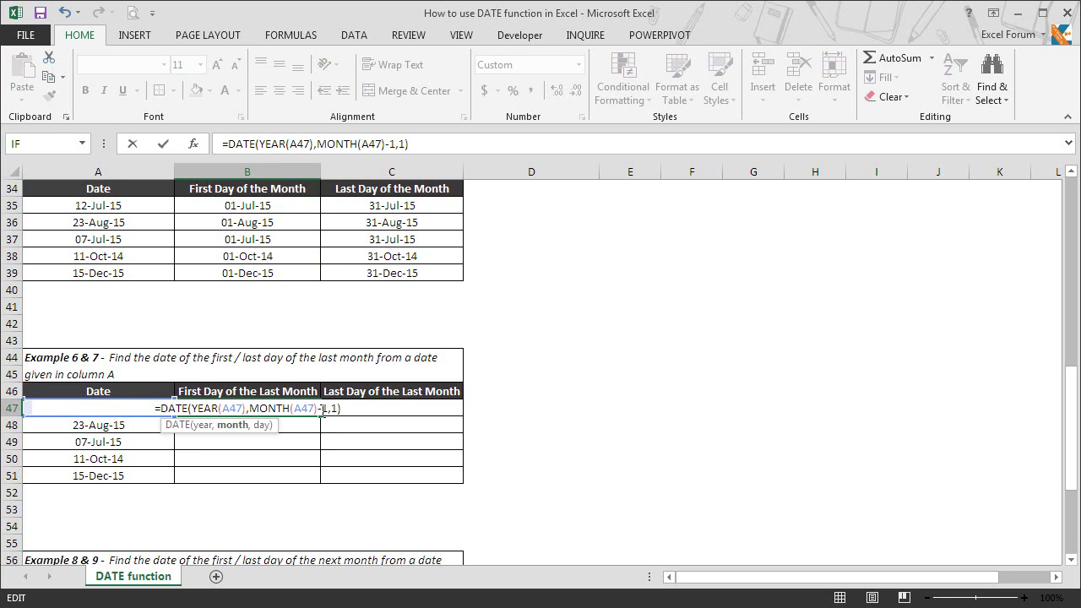
pyautogui.press('Return')
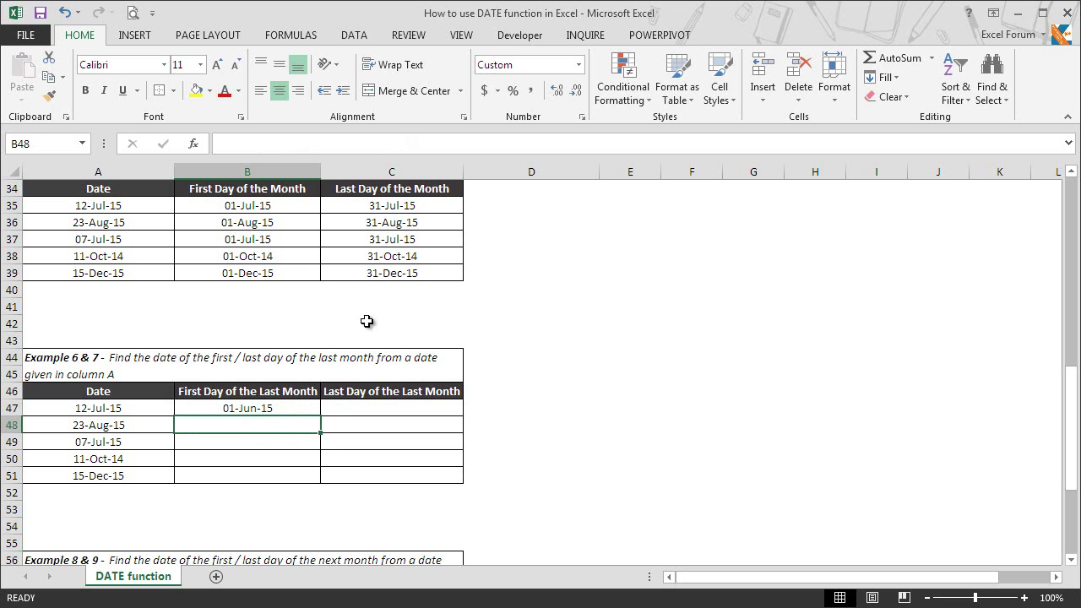
# Step: Copy the last-day formula in C35 into C47 under Last Day of the Last Month
pyautogui.click(397, 206)
pyautogui.hotkey('ctrl', 'c')
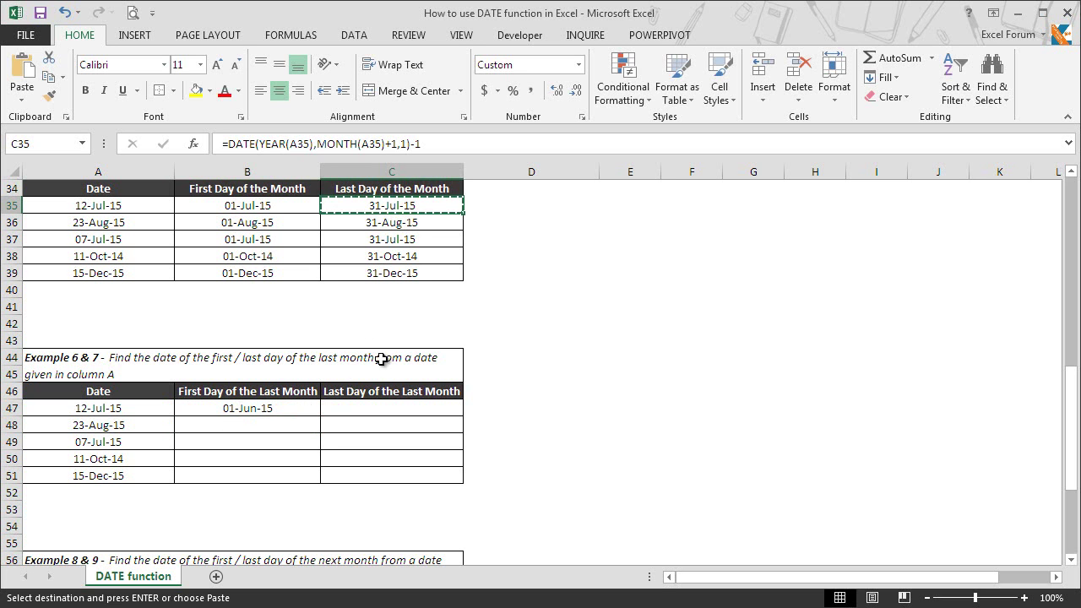
pyautogui.click(363, 409)
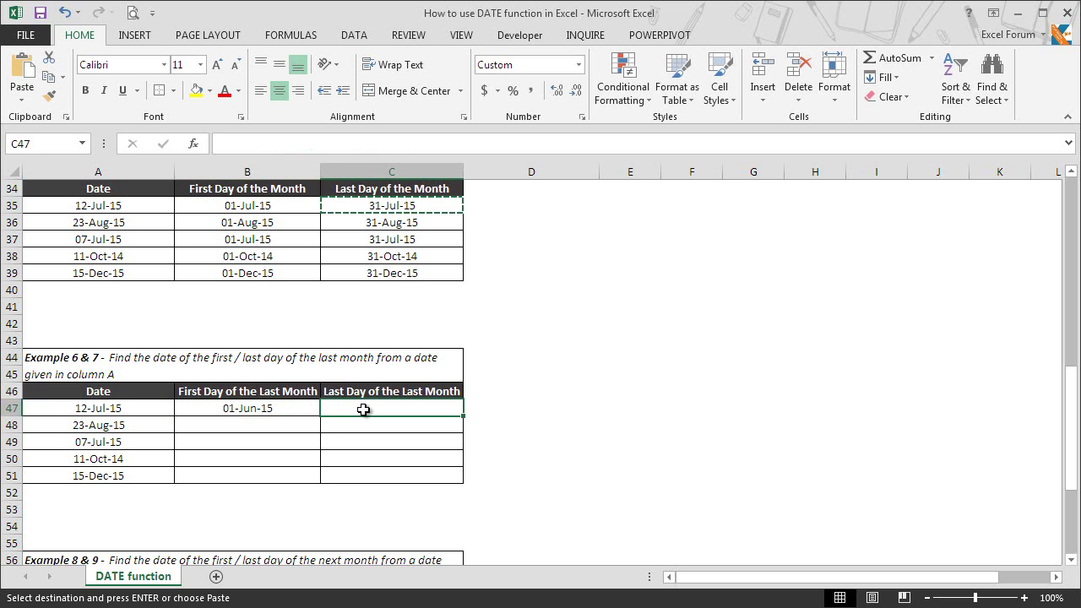
pyautogui.hotkey('ctrl', 'v')
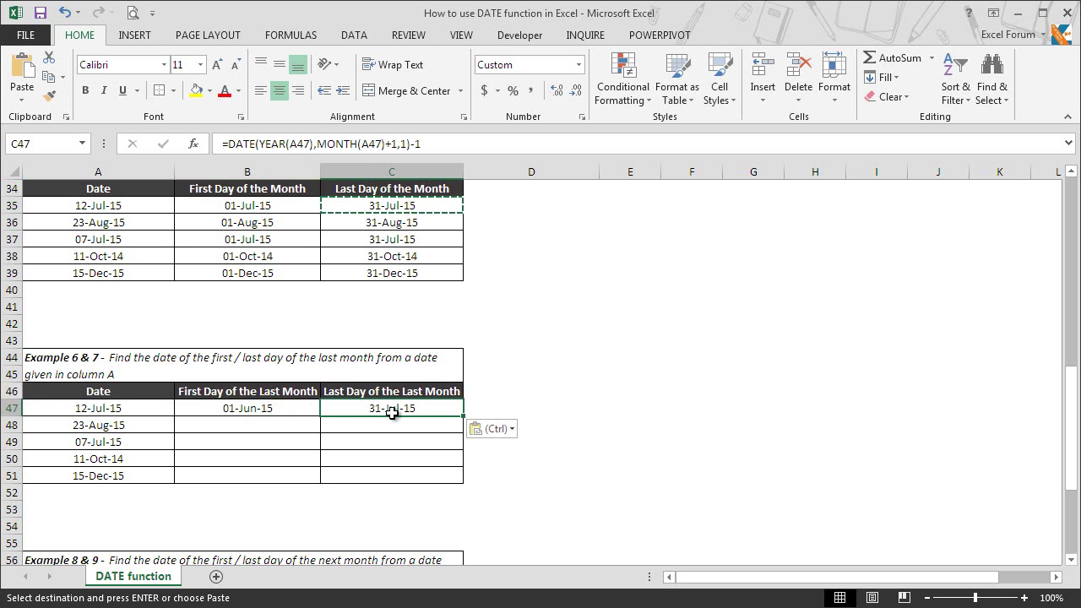
# Step: Remove the +1 month offset from the C47 formula so it reads =DATE(YEAR(A47),MONTH(A47),1)-1
pyautogui.press('F2')
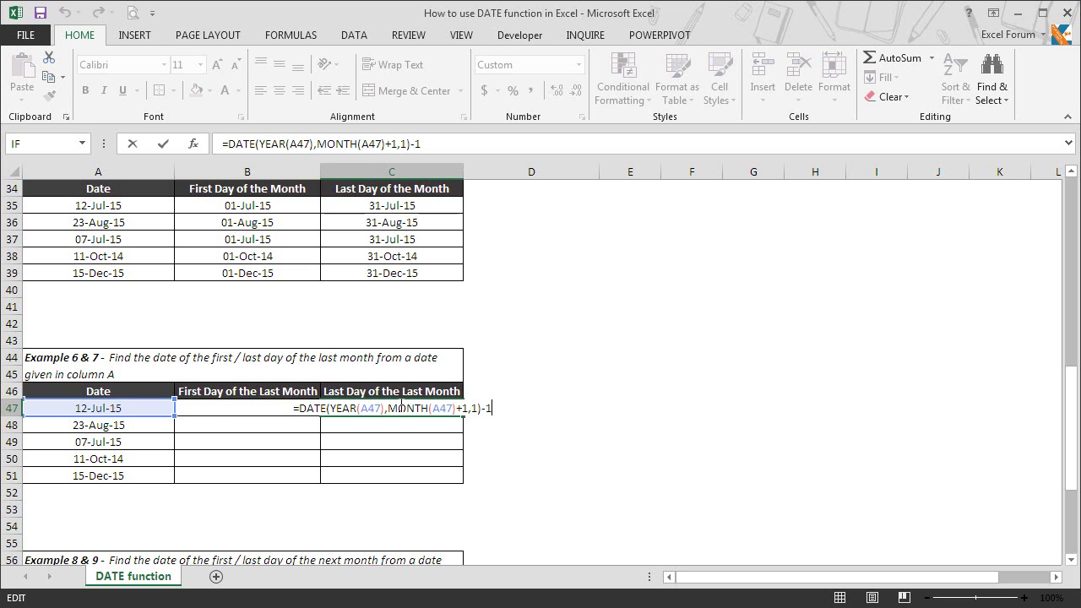
pyautogui.click(465, 408)
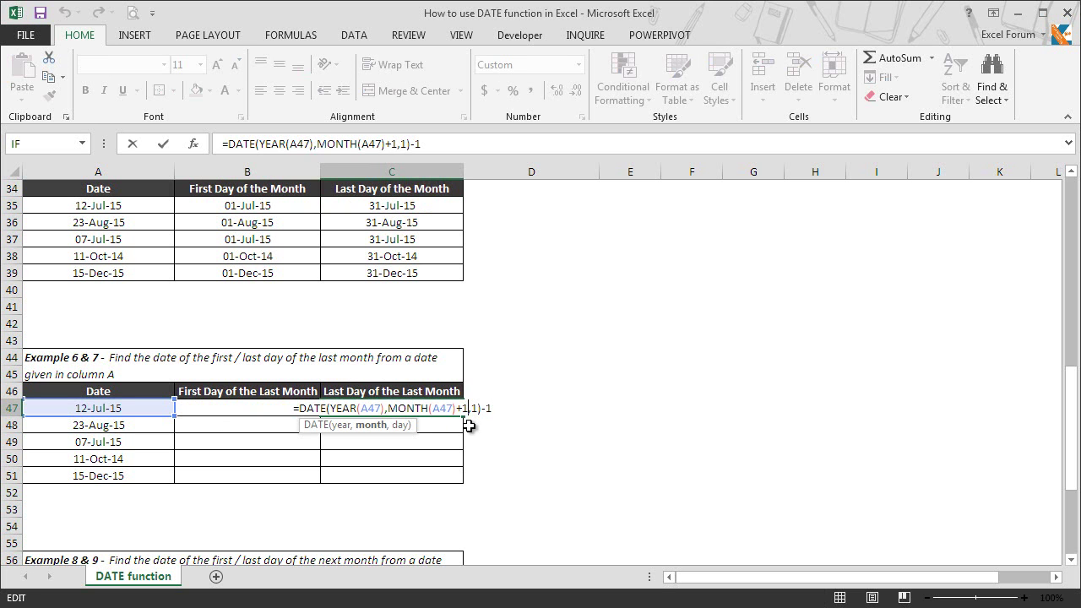
pyautogui.press('BackSpace')
pyautogui.press('BackSpace')
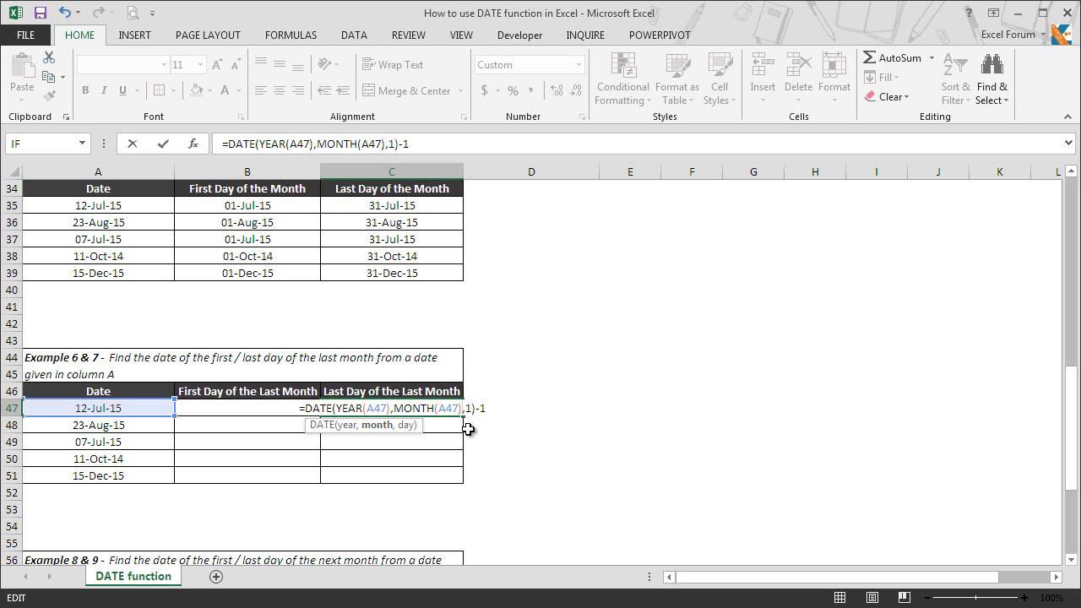
pyautogui.press('Return')
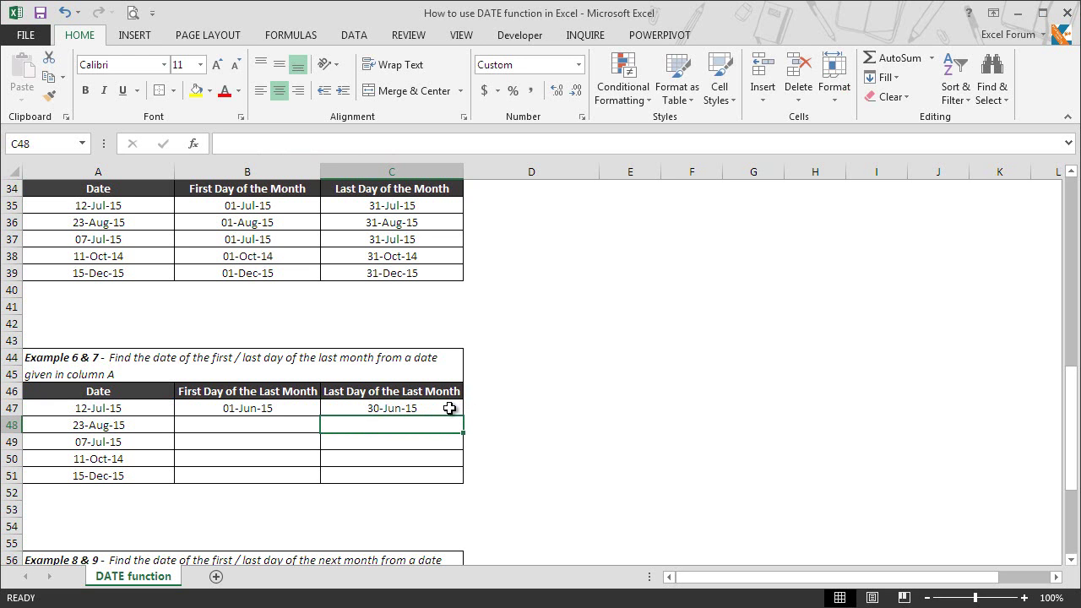
# Step: Fill the last-month first-day and last-day formulas from B47:C47 down through row 51
pyautogui.moveTo(302, 400); pyautogui.dragTo(467, 483)
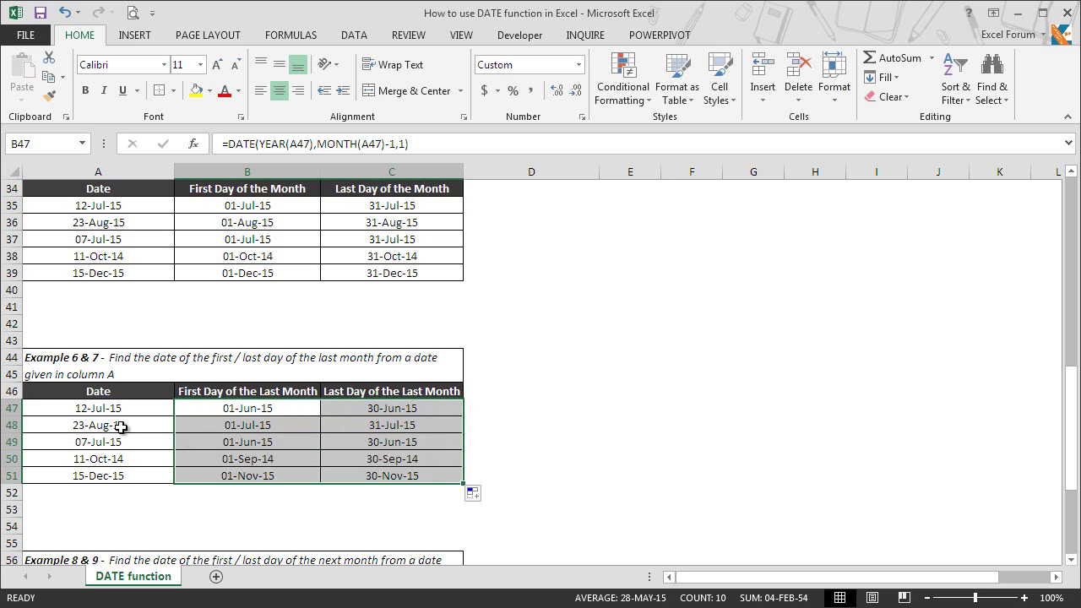
pyautogui.click(326, 458)
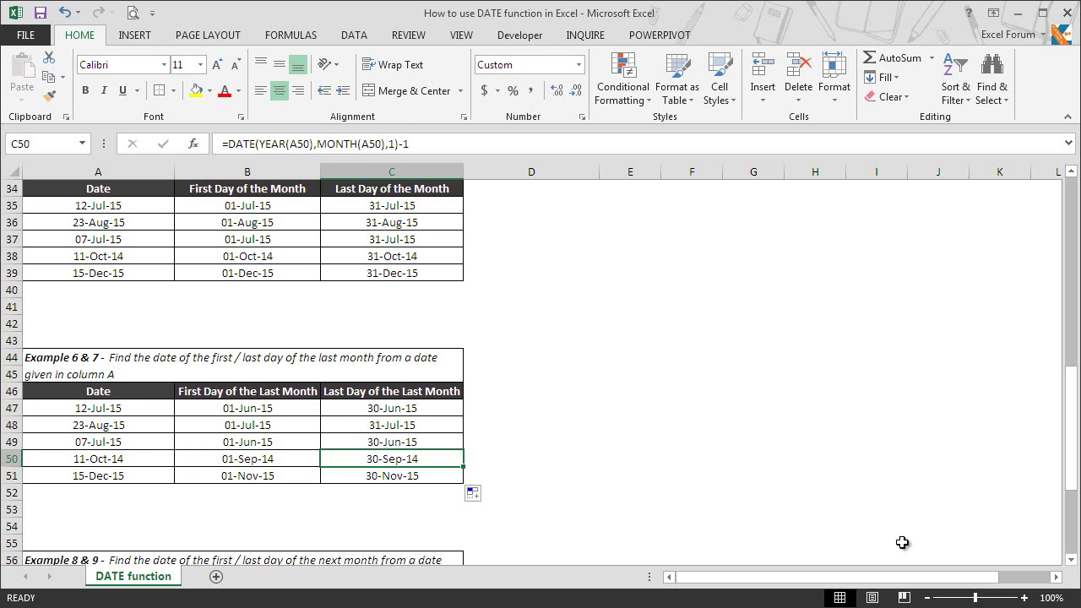
# Step: Copy the first-day formula in B47 into B59 under First Day of the Next Month
pyautogui.click(1071, 559)
pyautogui.click(1070, 559)
pyautogui.click(1071, 559)
pyautogui.click(1071, 559)
pyautogui.click(1071, 559)
pyautogui.click(1071, 559)
pyautogui.click(1071, 559)
pyautogui.click(1071, 559)
pyautogui.click(1070, 559)
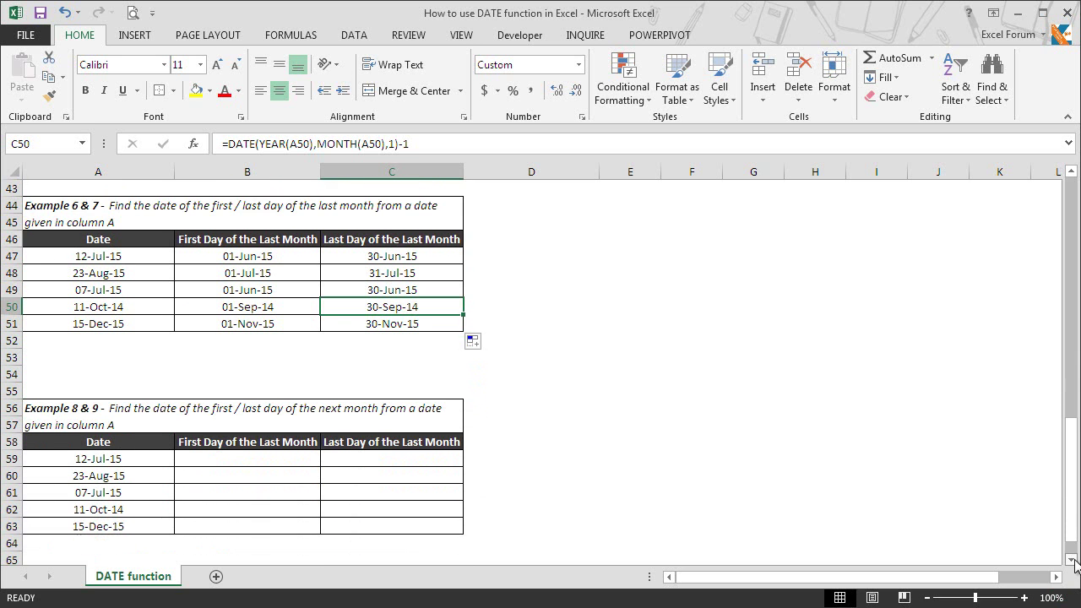
pyautogui.click(1071, 559)
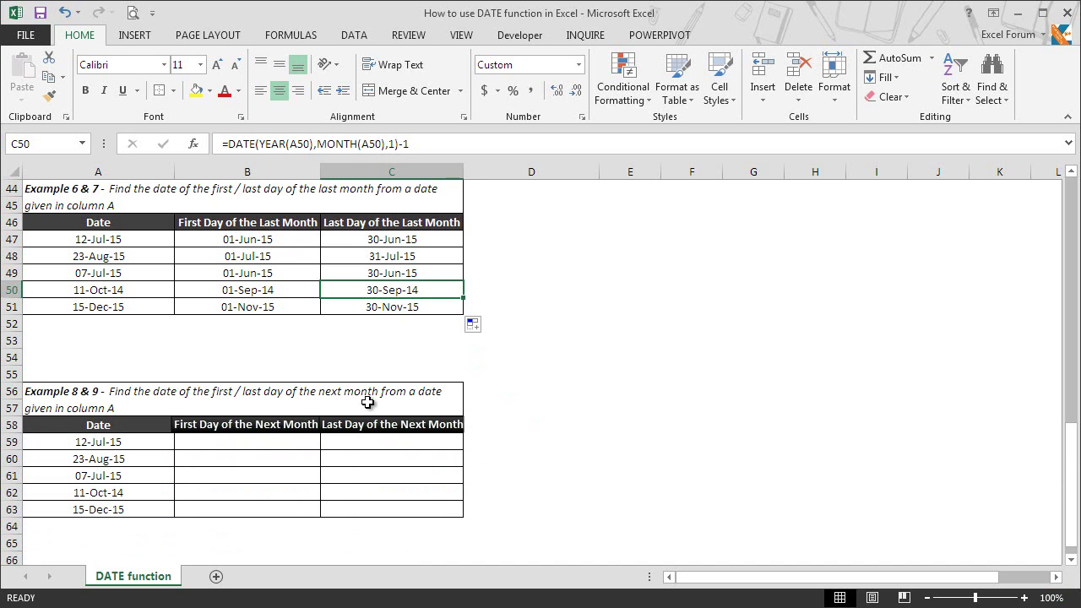
pyautogui.click(282, 243)
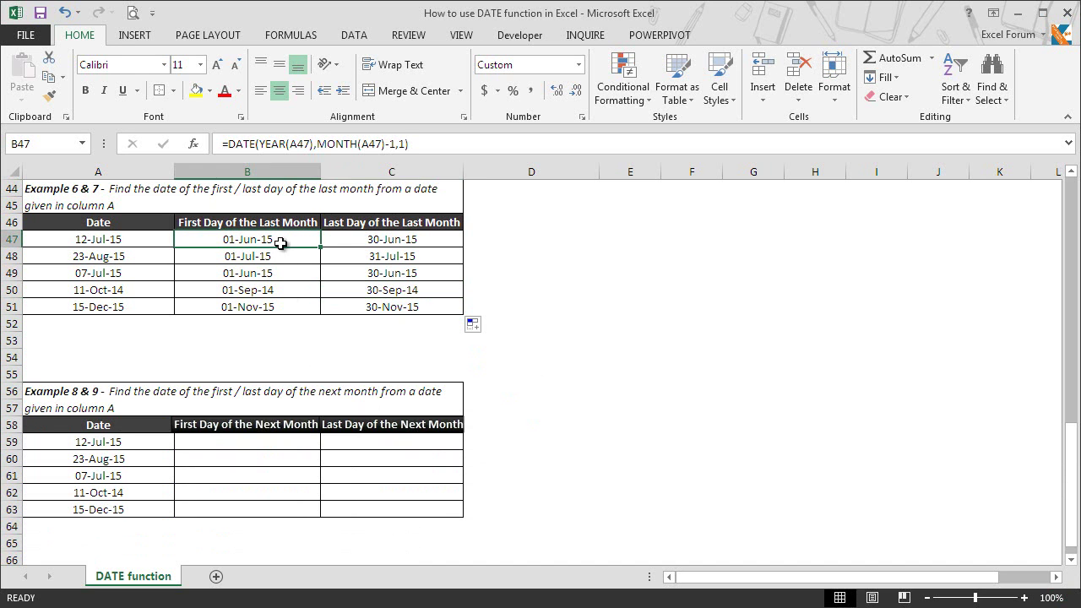
pyautogui.hotkey('ctrl', 'c')
pyautogui.click(243, 446)
pyautogui.hotkey('ctrl', 'v')
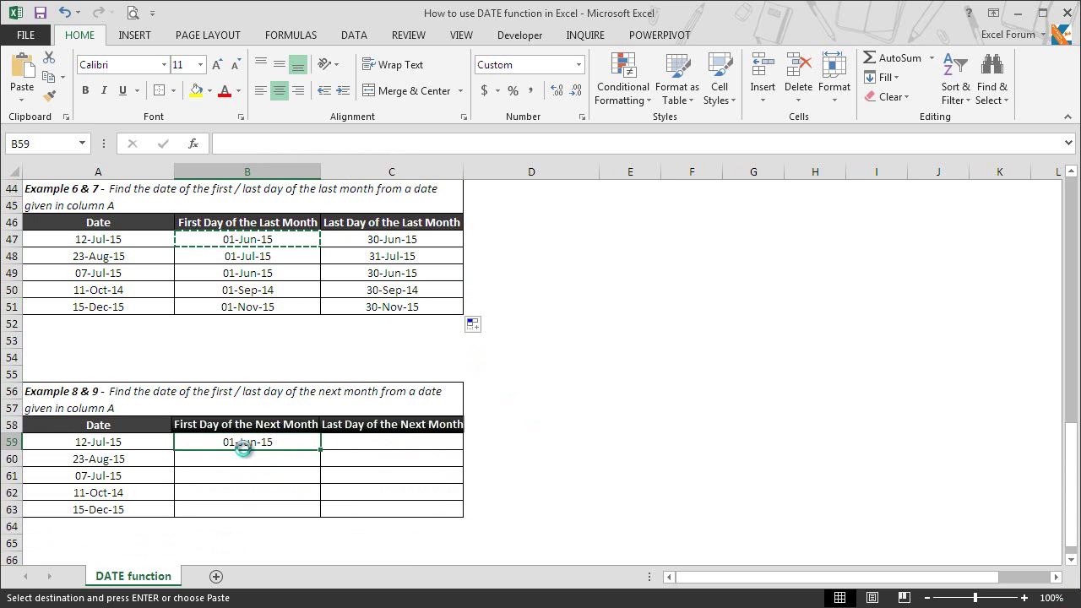
# Step: Edit the B59 formula to add one month: =DATE(YEAR(A59),MONTH(A59)+1,1)
pyautogui.doubleClick(244, 448)
pyautogui.click(318, 441)
pyautogui.press('BackSpace')
pyautogui.write('+1,1)')
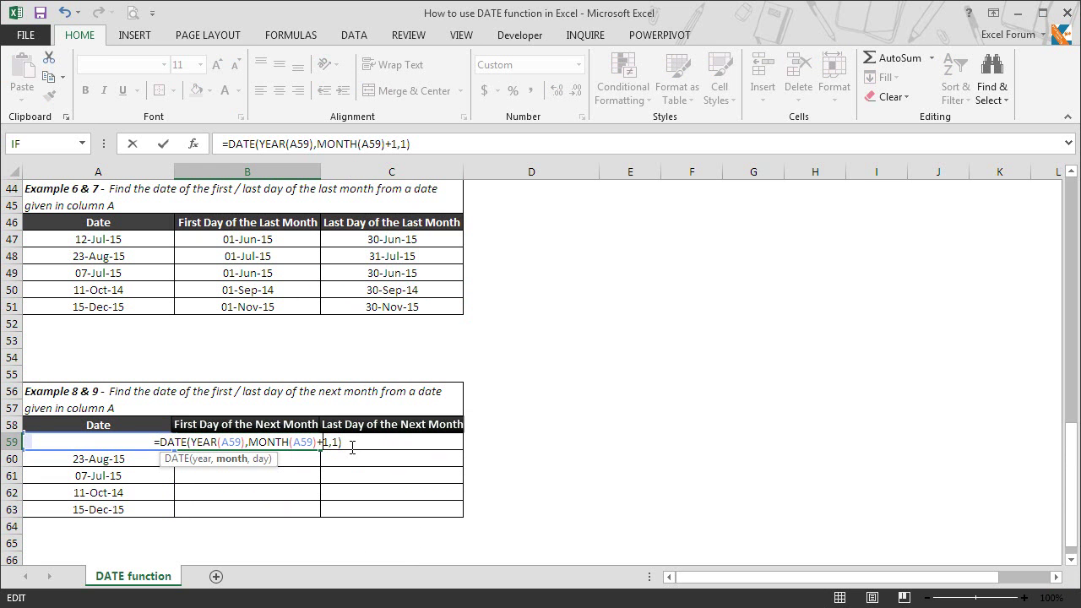
pyautogui.press('Return')
# Step: Copy the last-day formula in C47 into C59 under Last Day of the Next Month
pyautogui.click(403, 242)
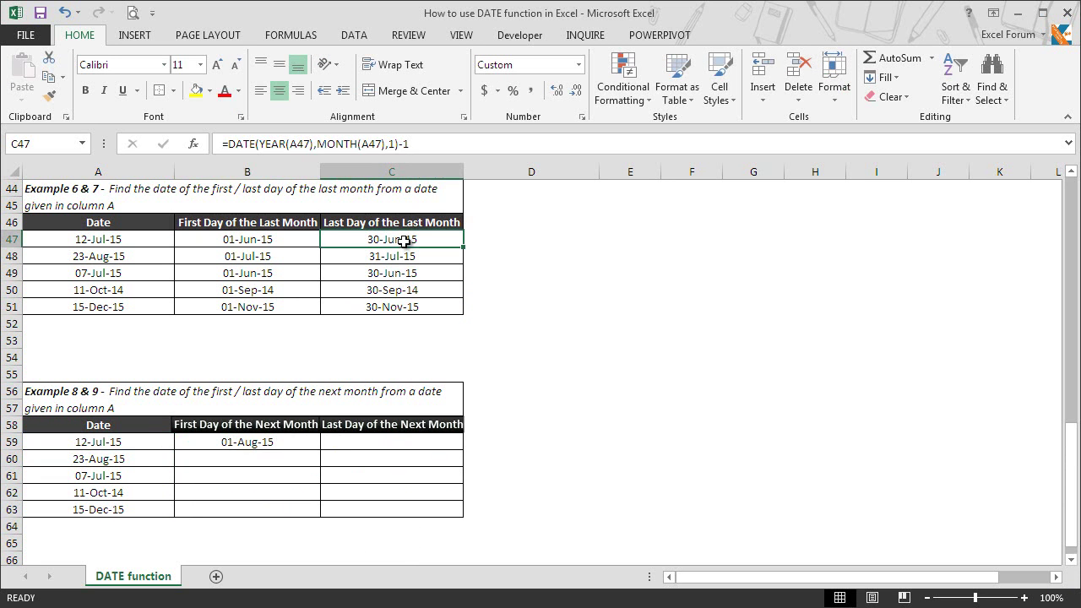
pyautogui.hotkey('ctrl', 'c')
pyautogui.click(374, 442)
pyautogui.hotkey('ctrl', 'v')
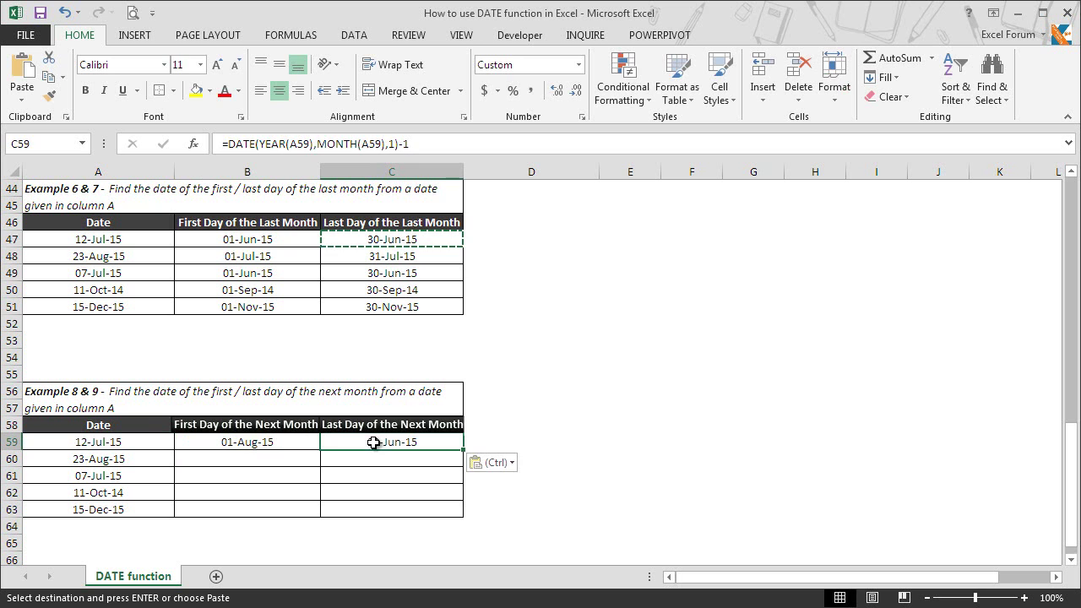
# Step: Edit the C59 formula to add two months: =DATE(YEAR(A59),MONTH(A59)+2,1)-1
pyautogui.doubleClick(395, 442)
pyautogui.click(462, 443)
pyautogui.write('+2')
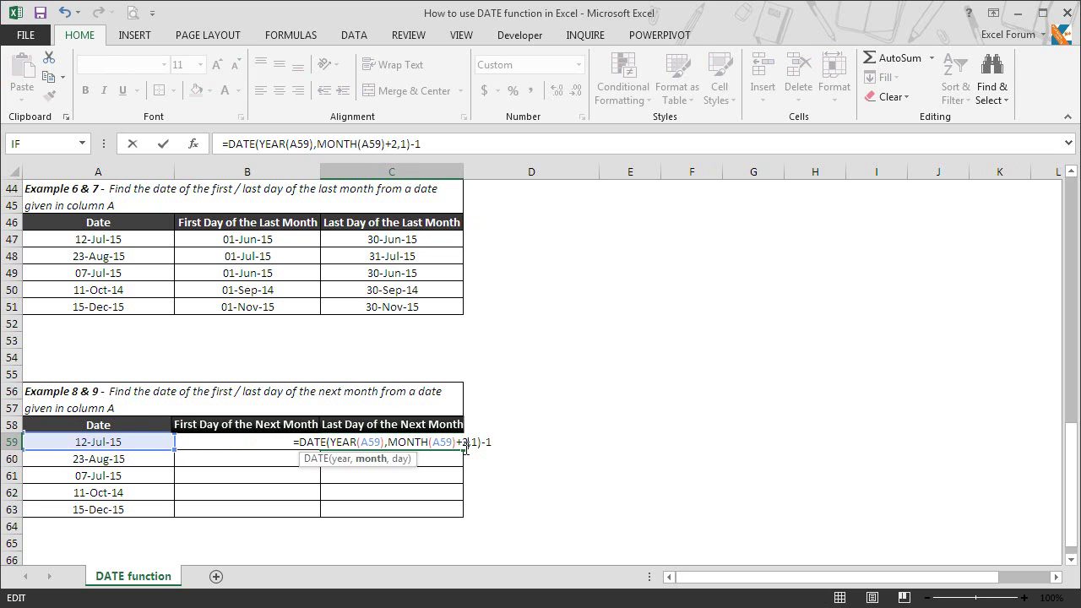
pyautogui.press('Return')
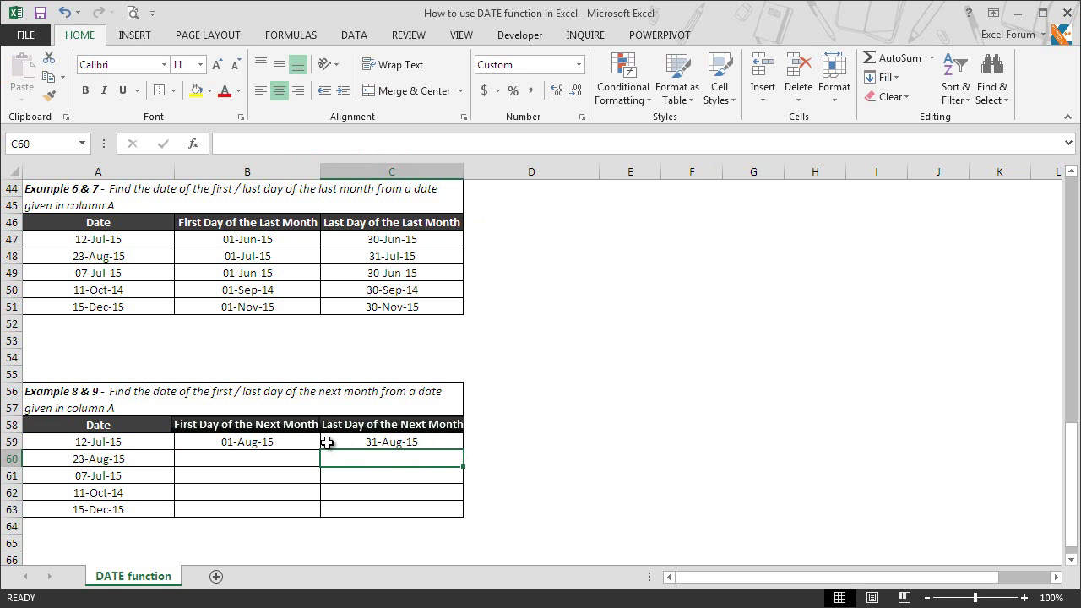
# Step: Fill the next-month first-day and last-day formulas from B59:C59 down through row 63
pyautogui.moveTo(301, 441); pyautogui.dragTo(391, 447)
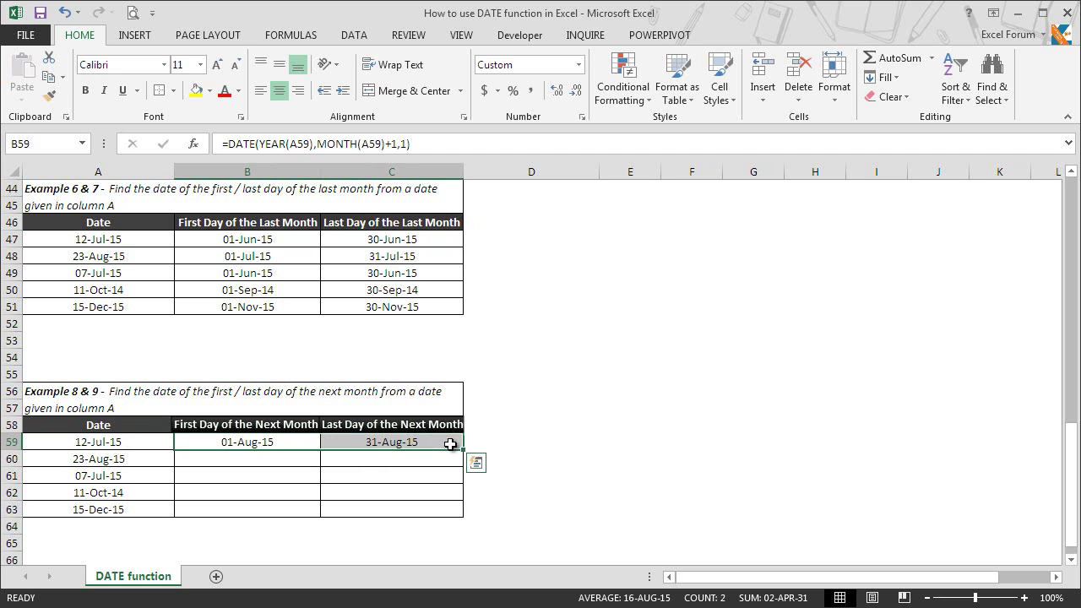
pyautogui.moveTo(462, 450); pyautogui.dragTo(458, 514)
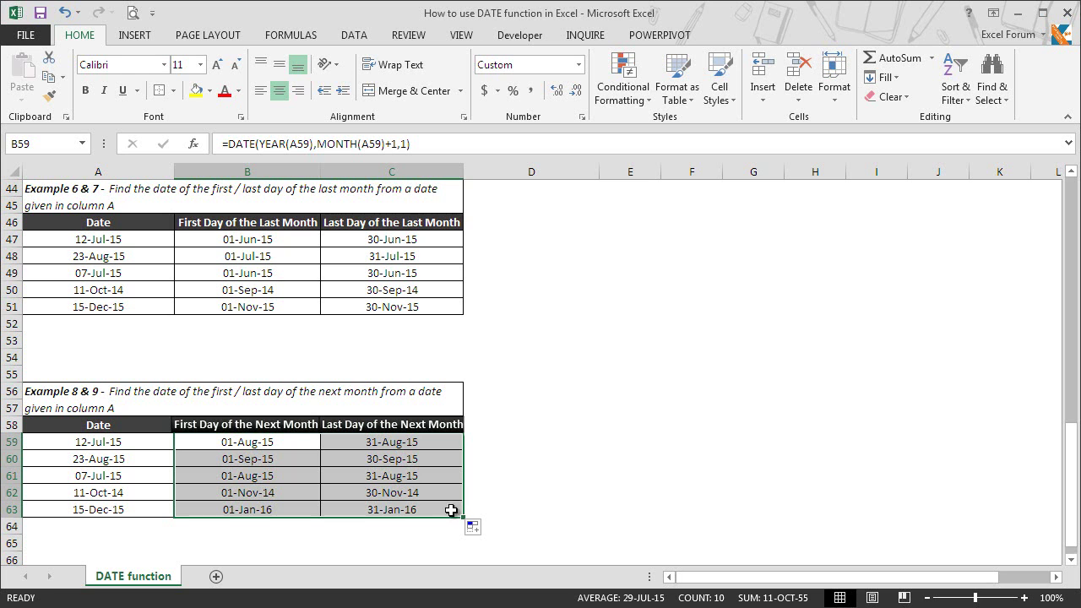
pyautogui.click(434, 539)
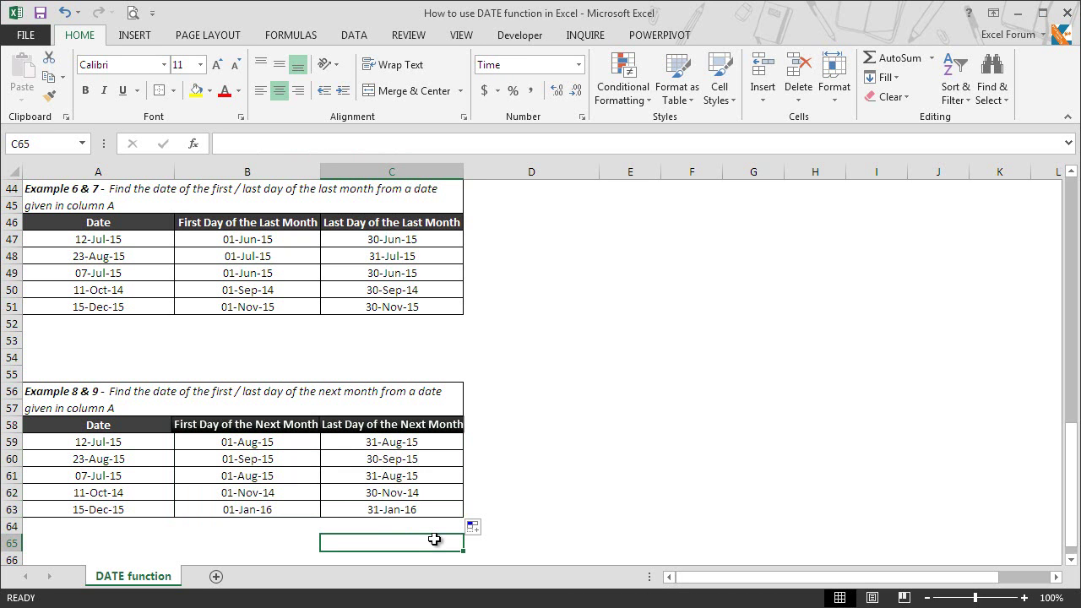